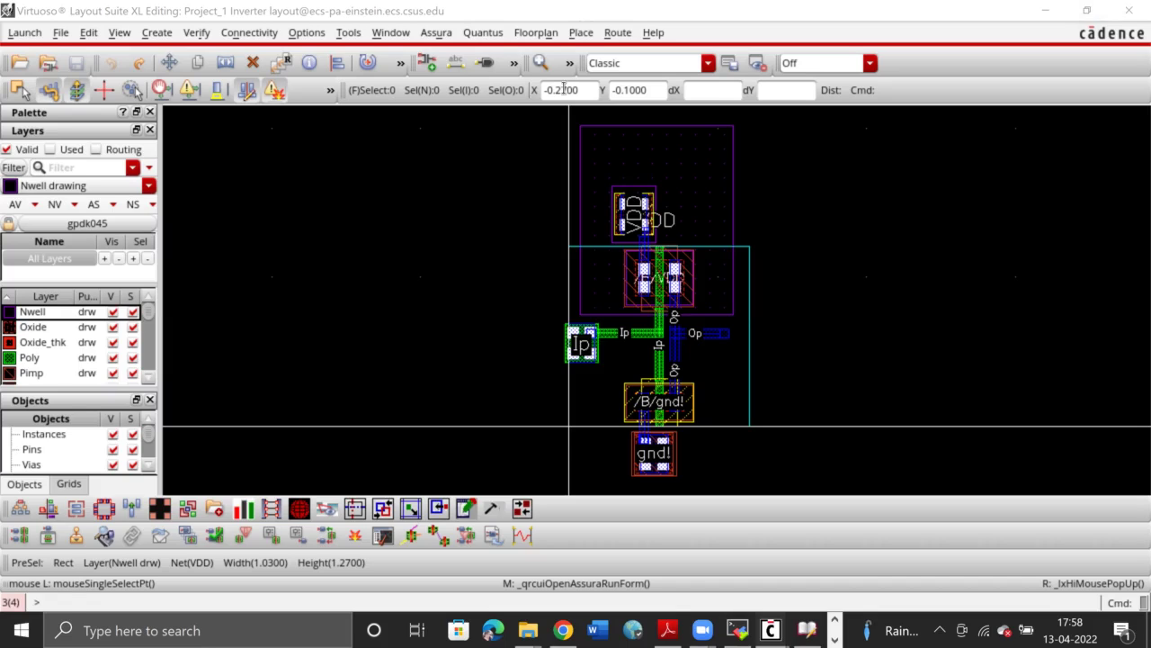
Open the Assura Quantus run setup, keeping rcx_typical rule set and Extracted View output
left_click(483, 33)
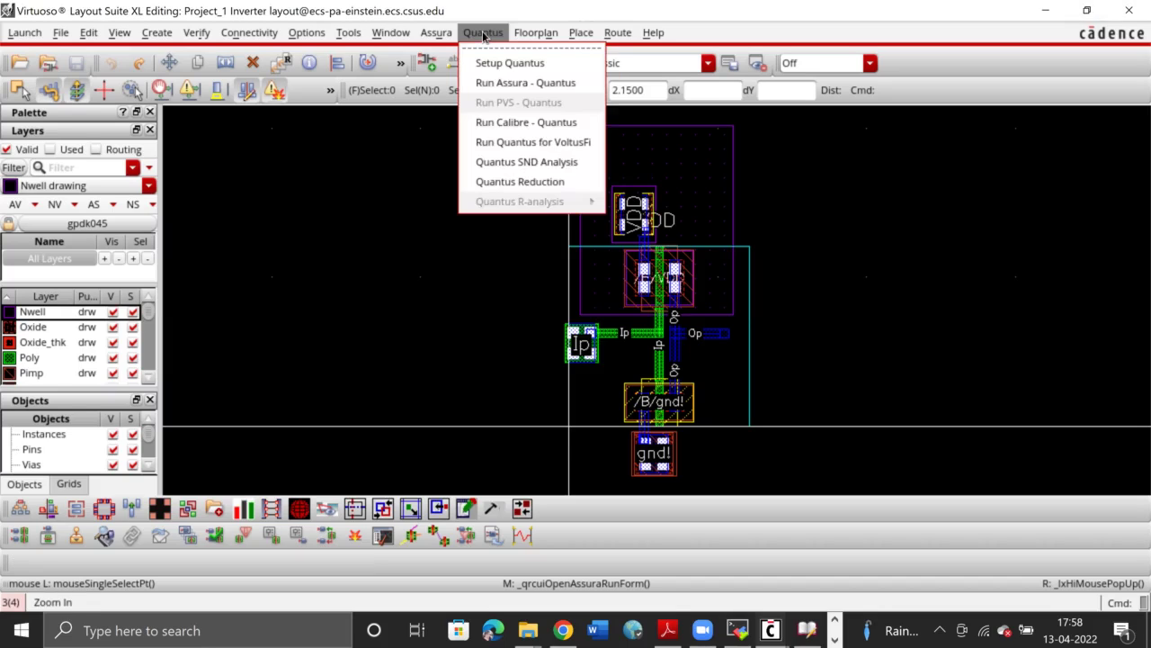
left_click(500, 82)
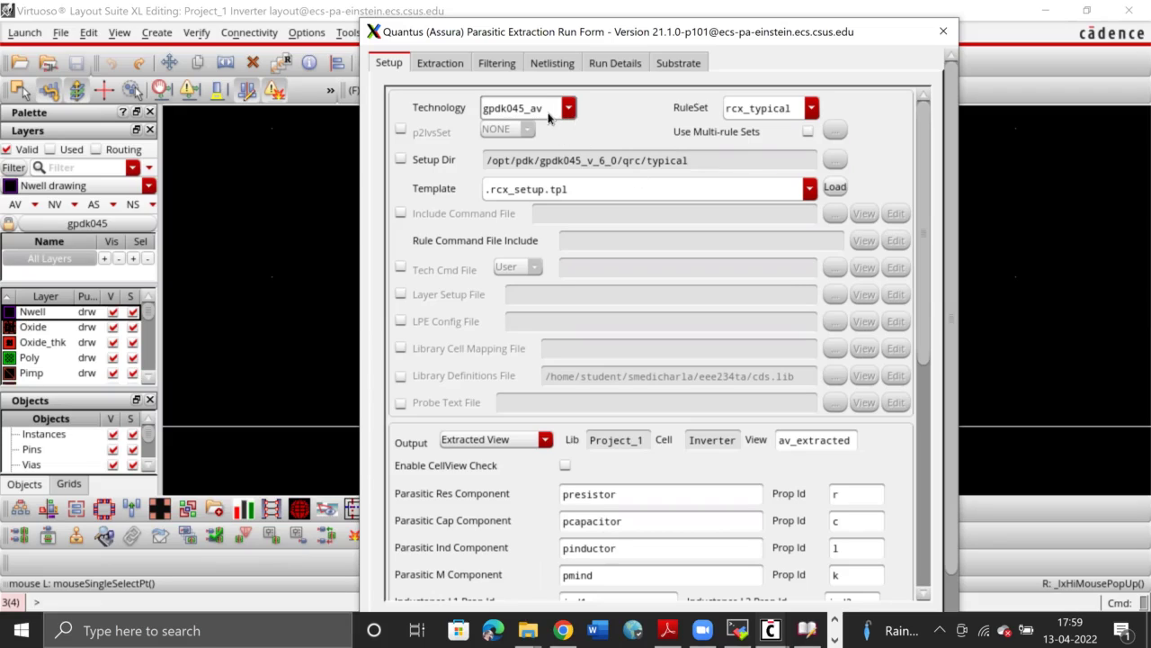
left_click(810, 110)
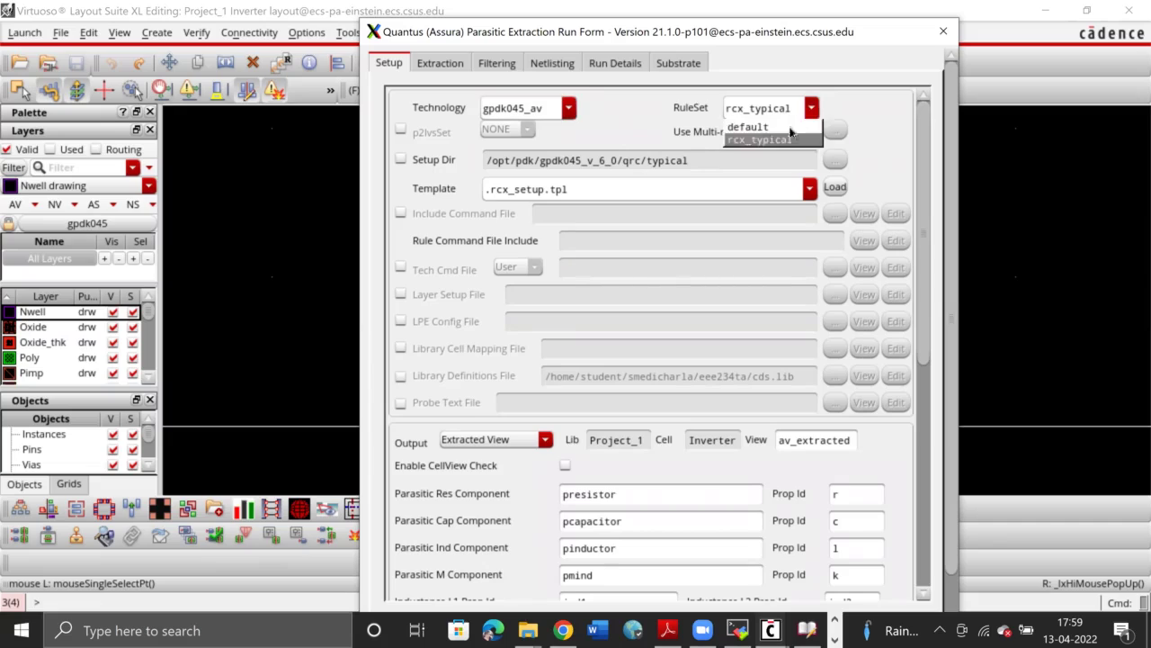
left_click(794, 123)
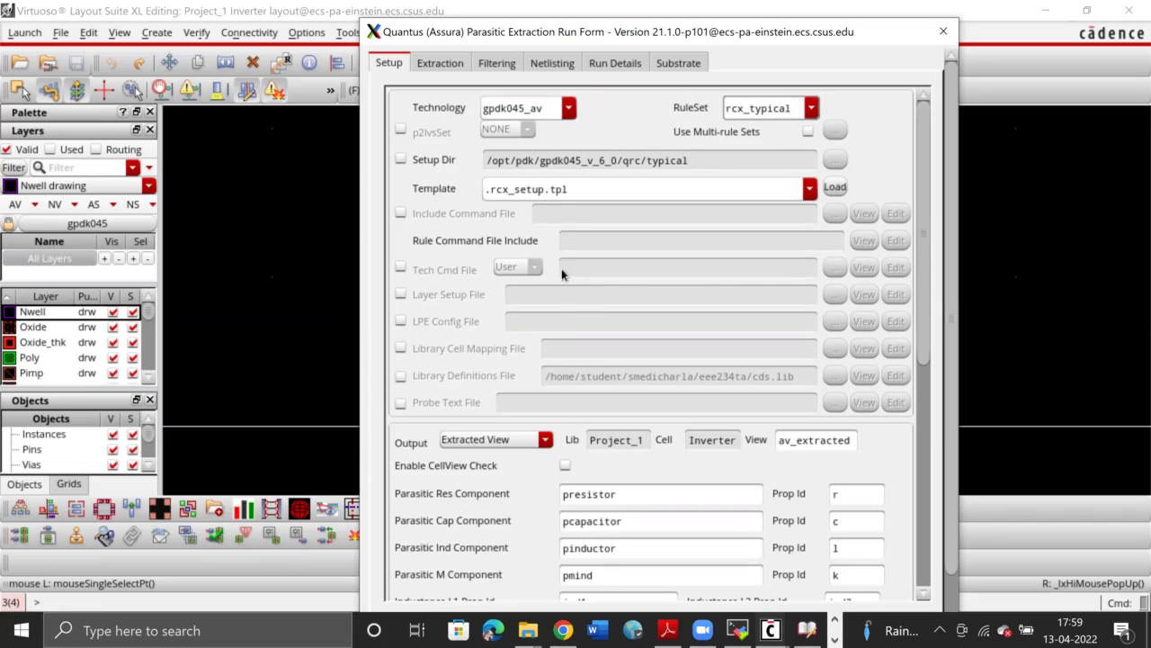
scroll(683, 266, "down", 1)
scroll(684, 266, "down", 1)
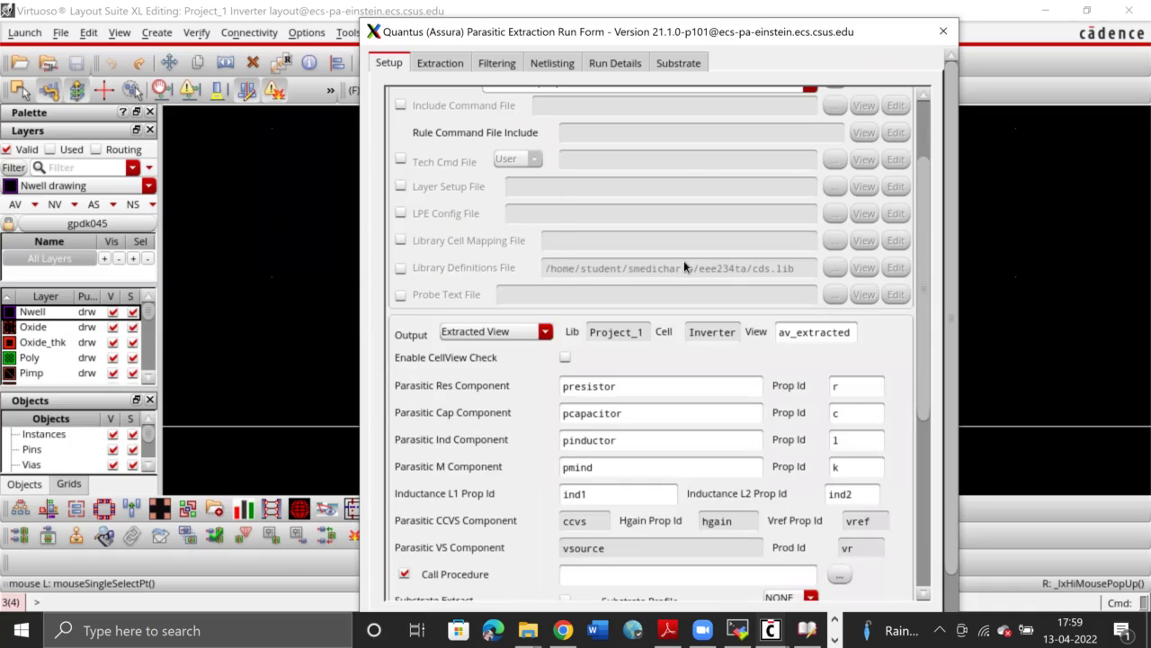
scroll(675, 268, "down", 1)
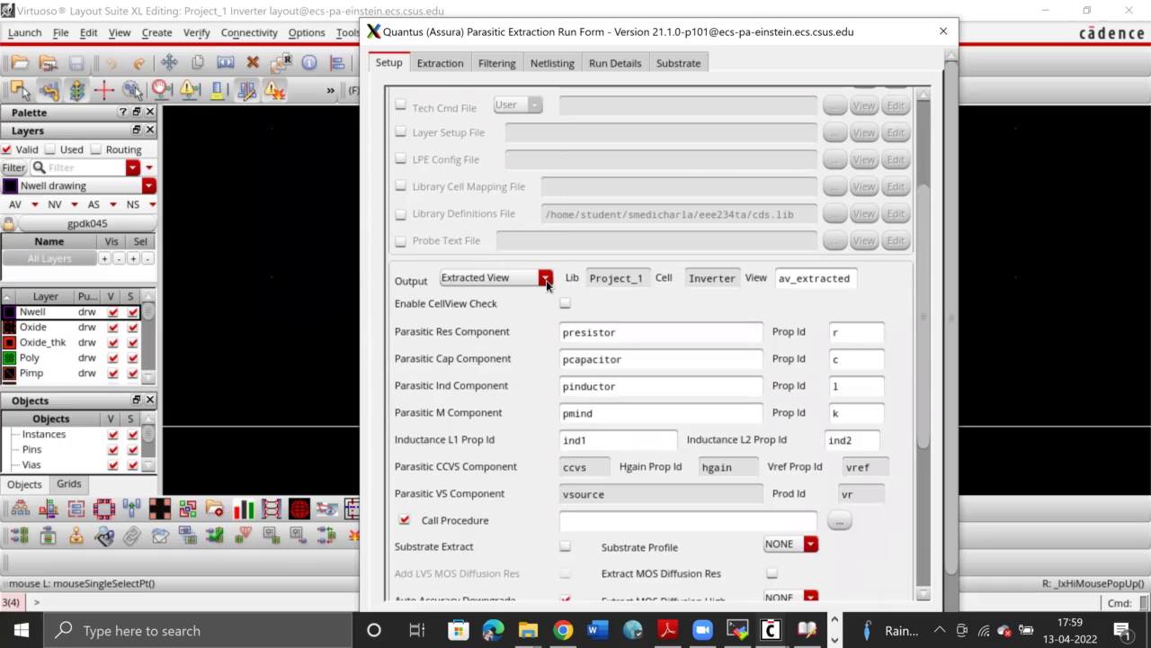
left_click(546, 280)
left_click(540, 334)
Enter testProject as the extracted library prefix
scroll(691, 409, "down", 1)
scroll(693, 413, "down", 2)
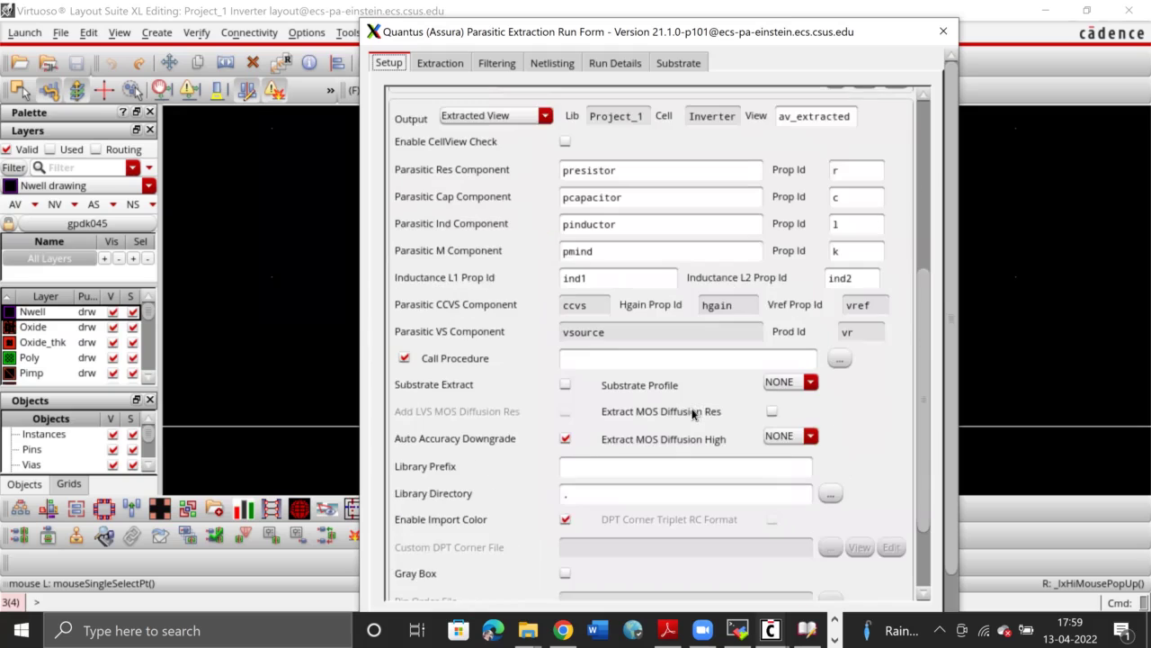
scroll(693, 412, "down", 1)
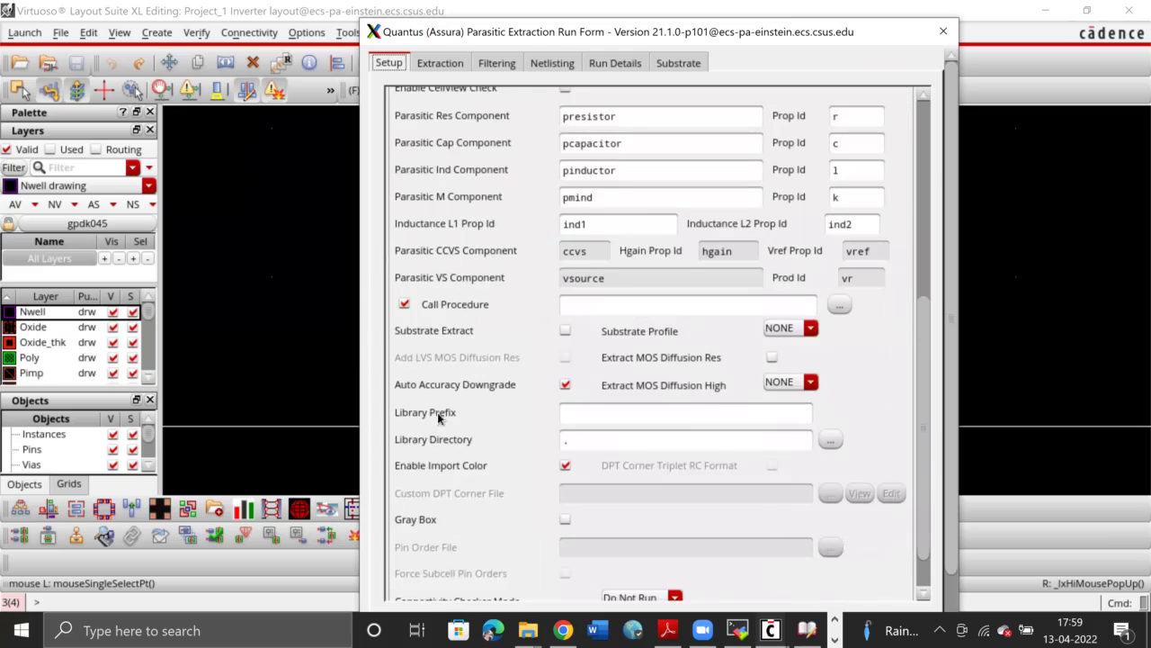
left_click(593, 411)
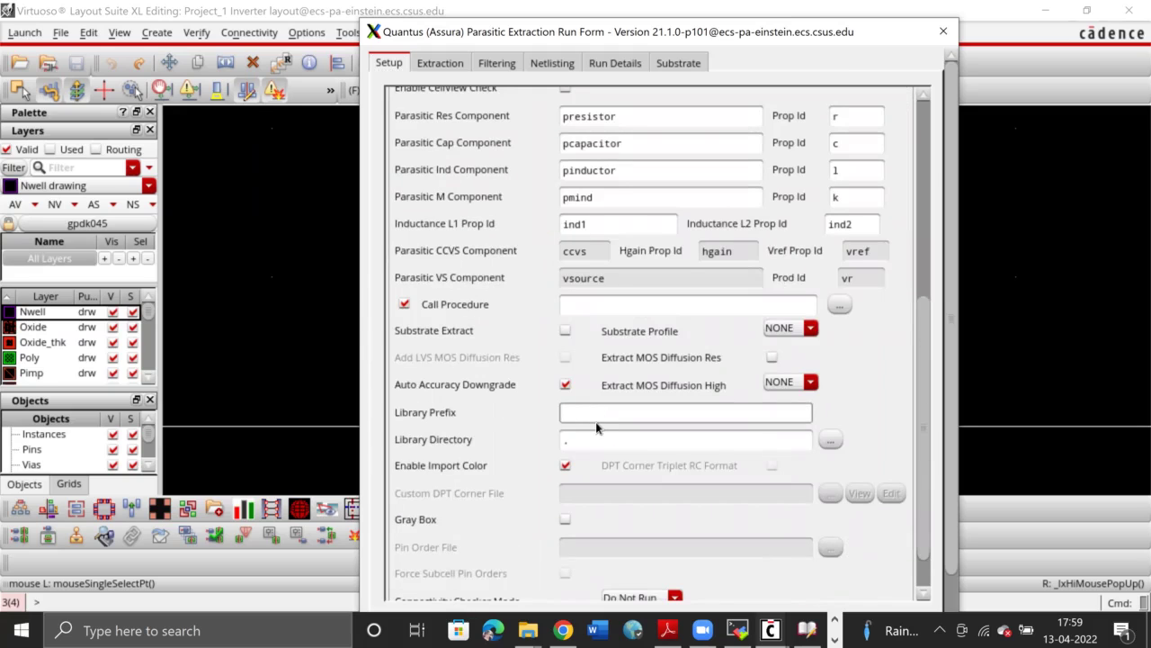
type("te")
type("stP")
type("roject")
scroll(793, 429, "down", 3)
scroll(790, 422, "up", 4)
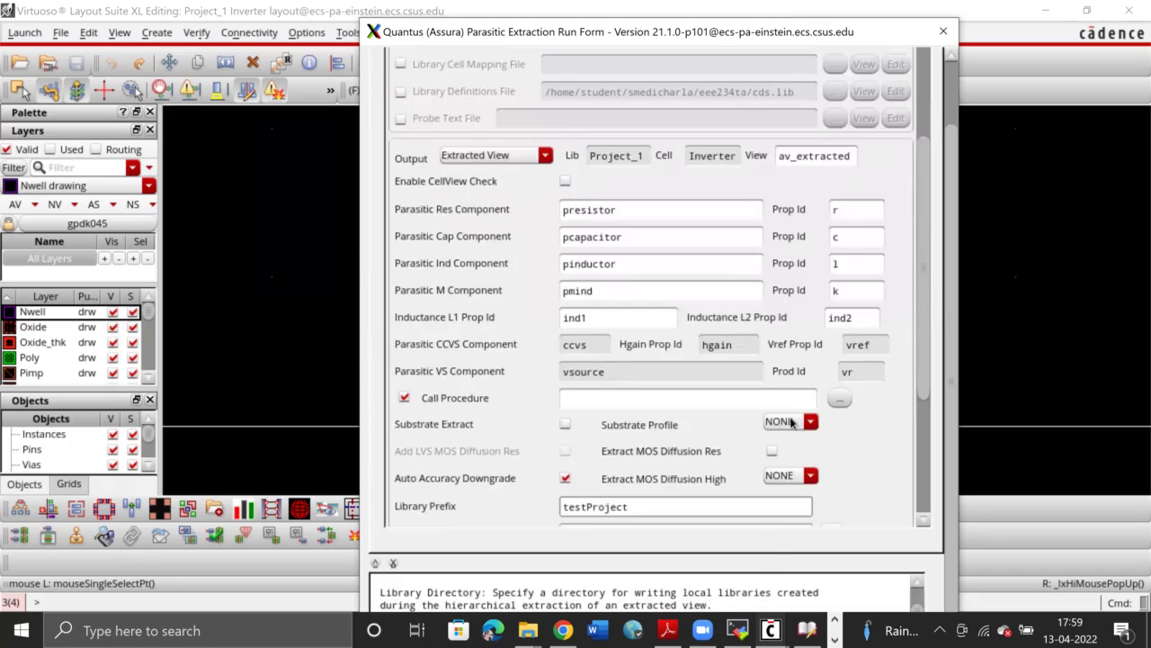
scroll(790, 422, "up", 9)
left_click(439, 65)
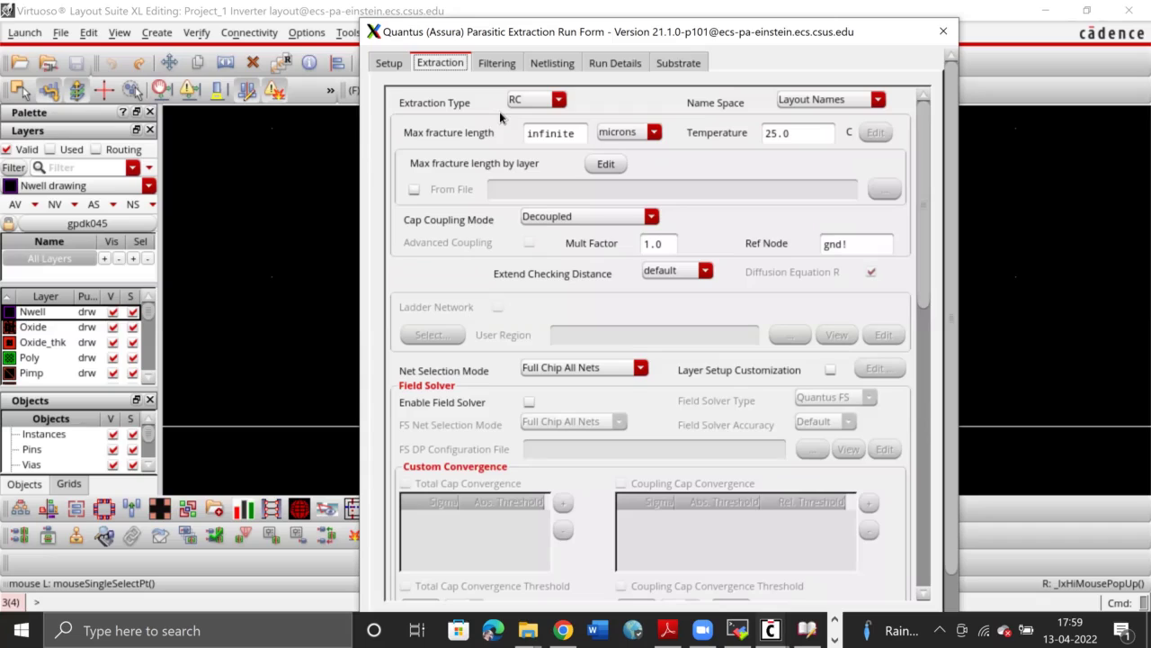
Keep the extraction type as RC with gnd! as the reference node
left_click(558, 99)
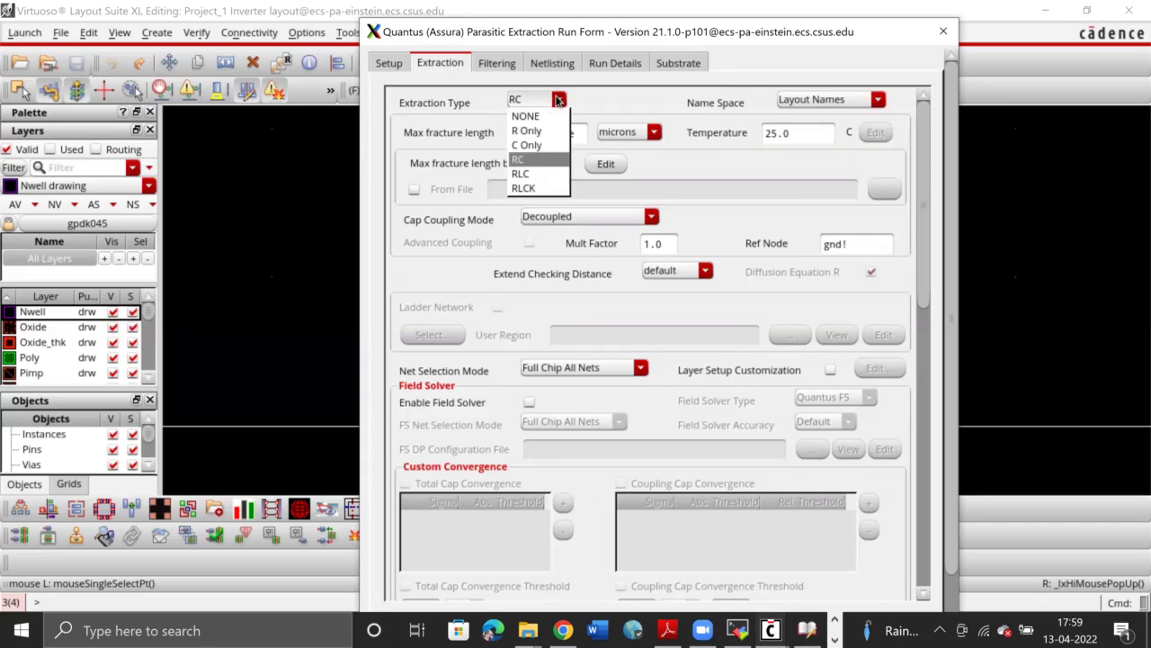
left_click(538, 154)
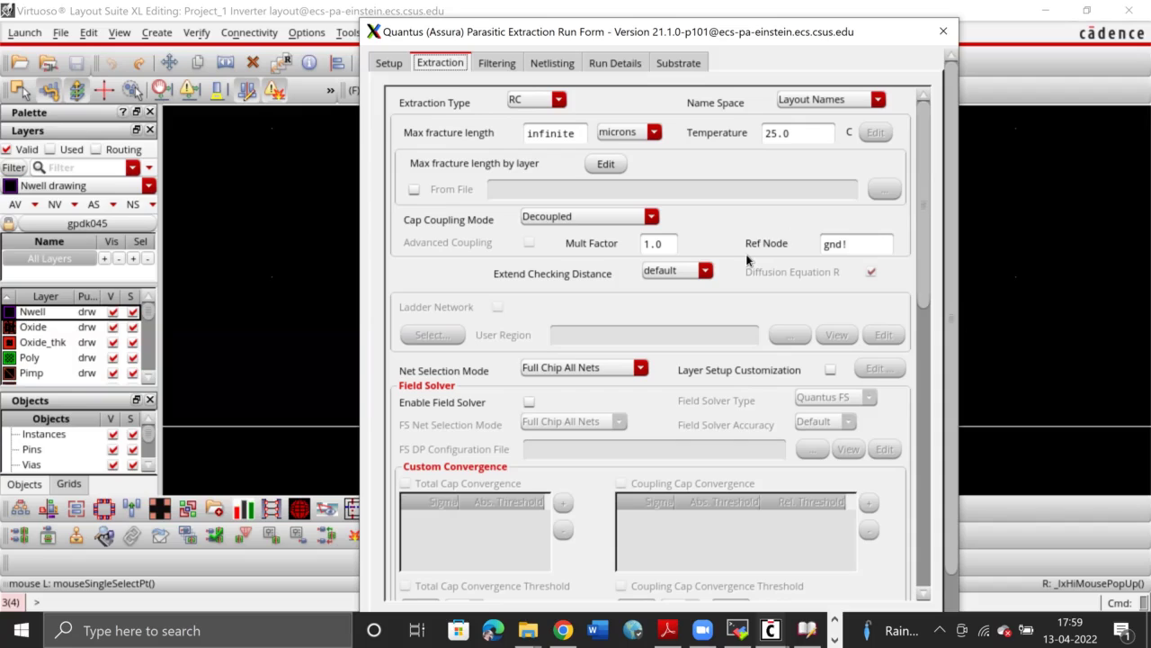
left_click(852, 244)
left_click_drag(849, 245, 803, 254)
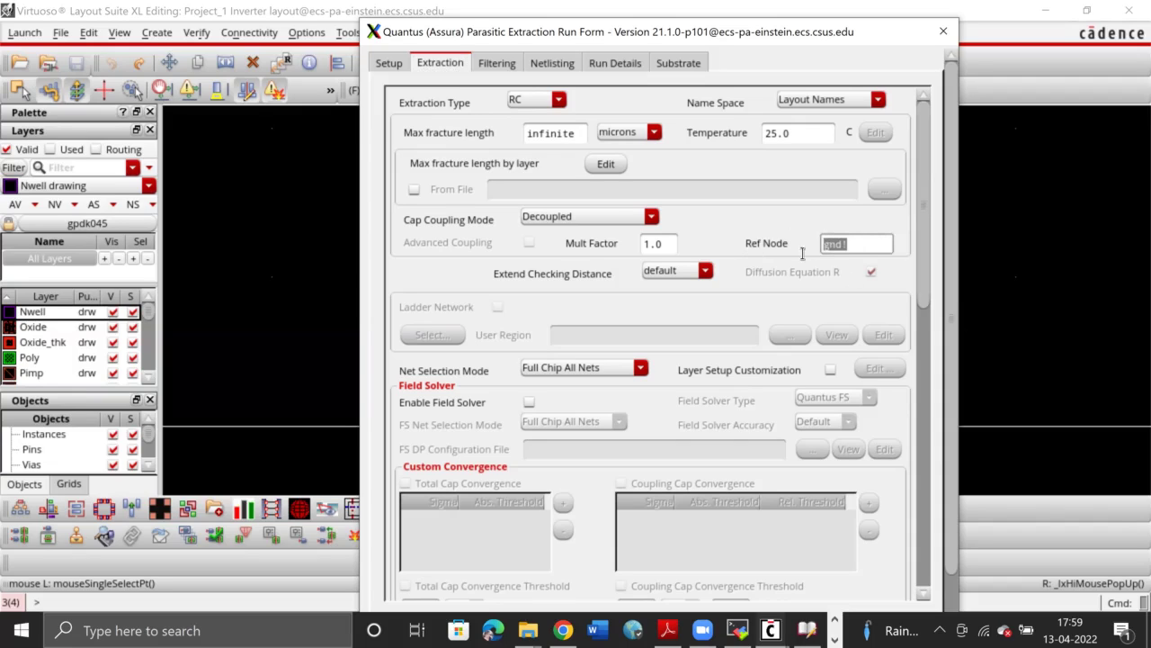
left_click(853, 247)
Review the Filtering and Netlisting settings, then run Quantus, overwriting existing Inverter data
left_click(494, 62)
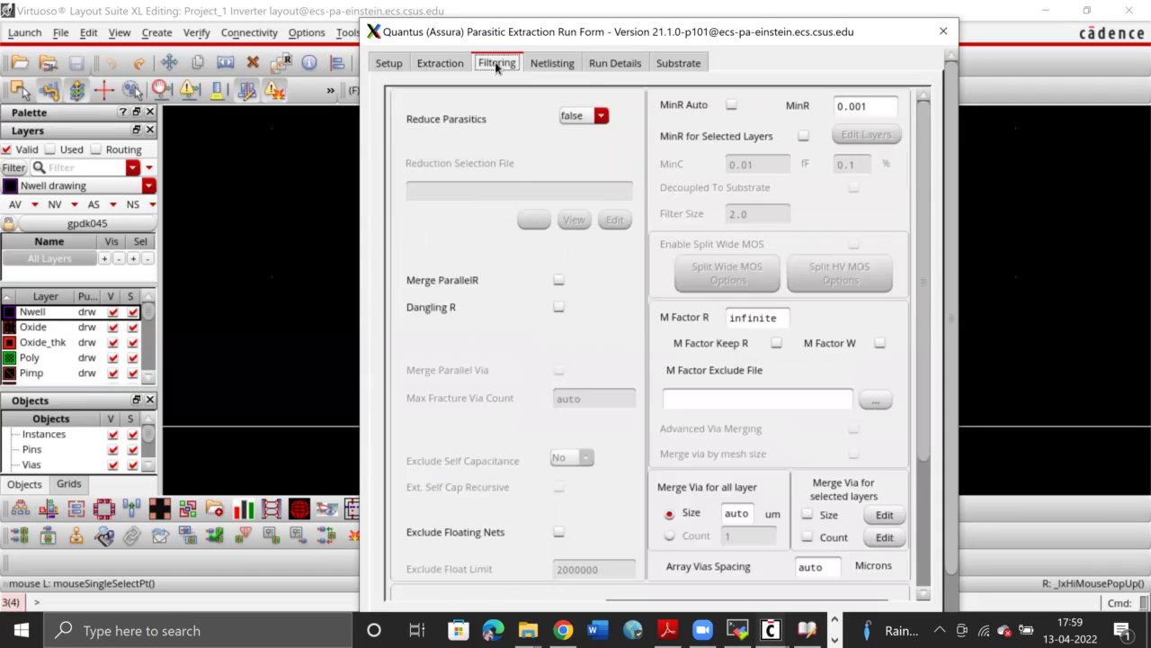
left_click(544, 63)
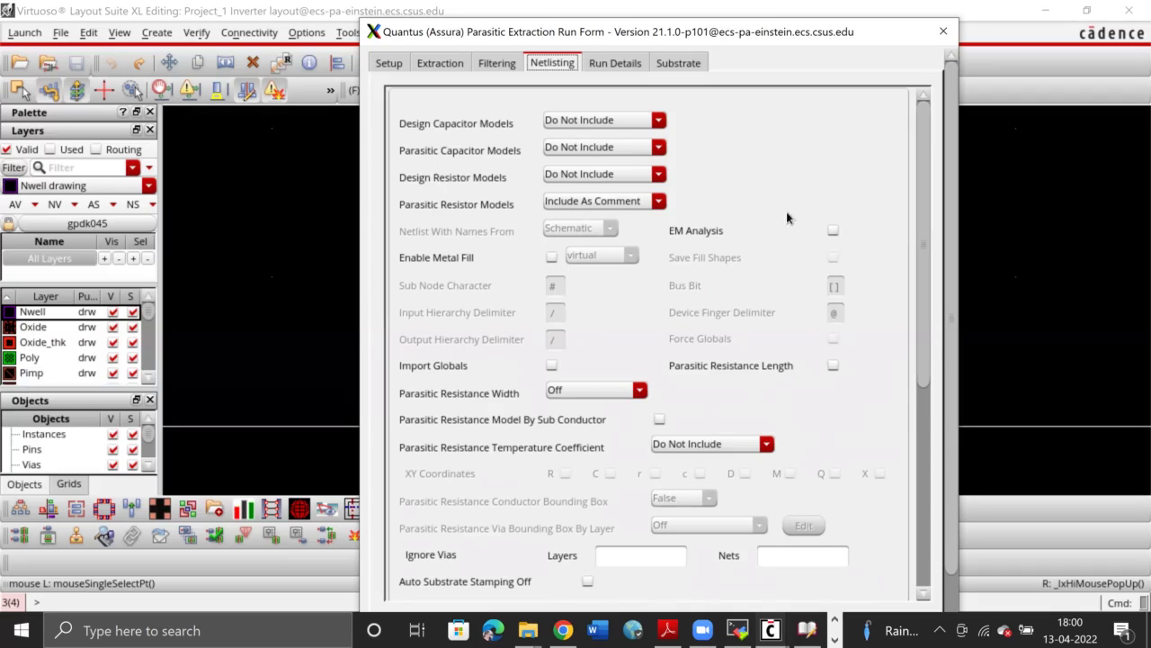
key("Return")
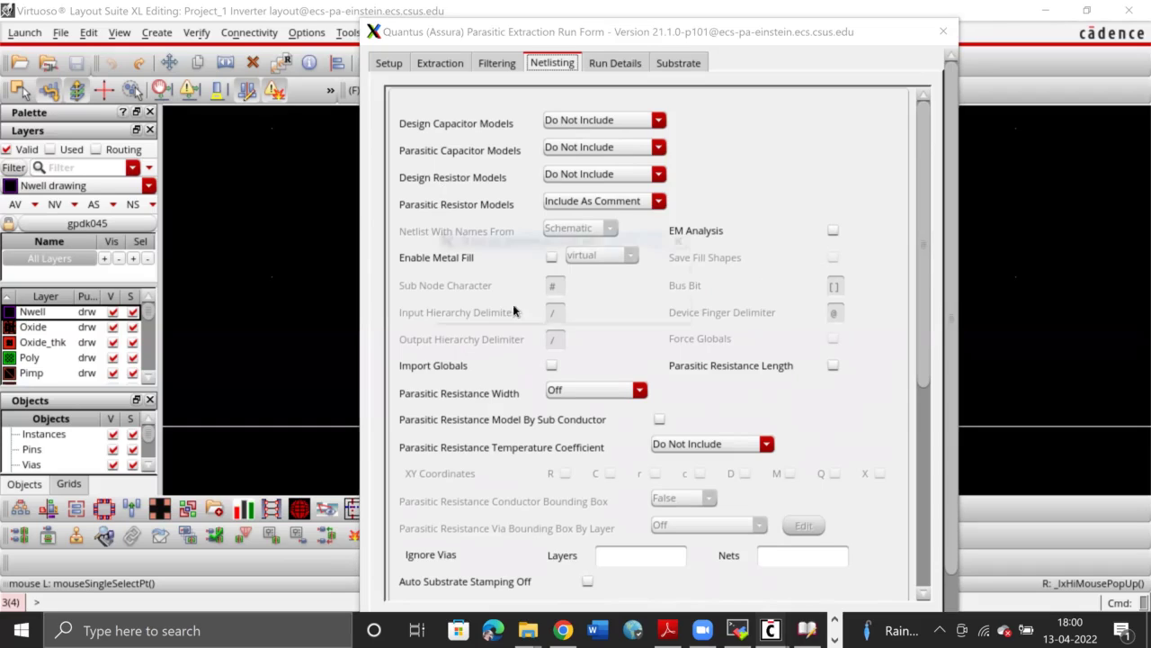
left_click(515, 308)
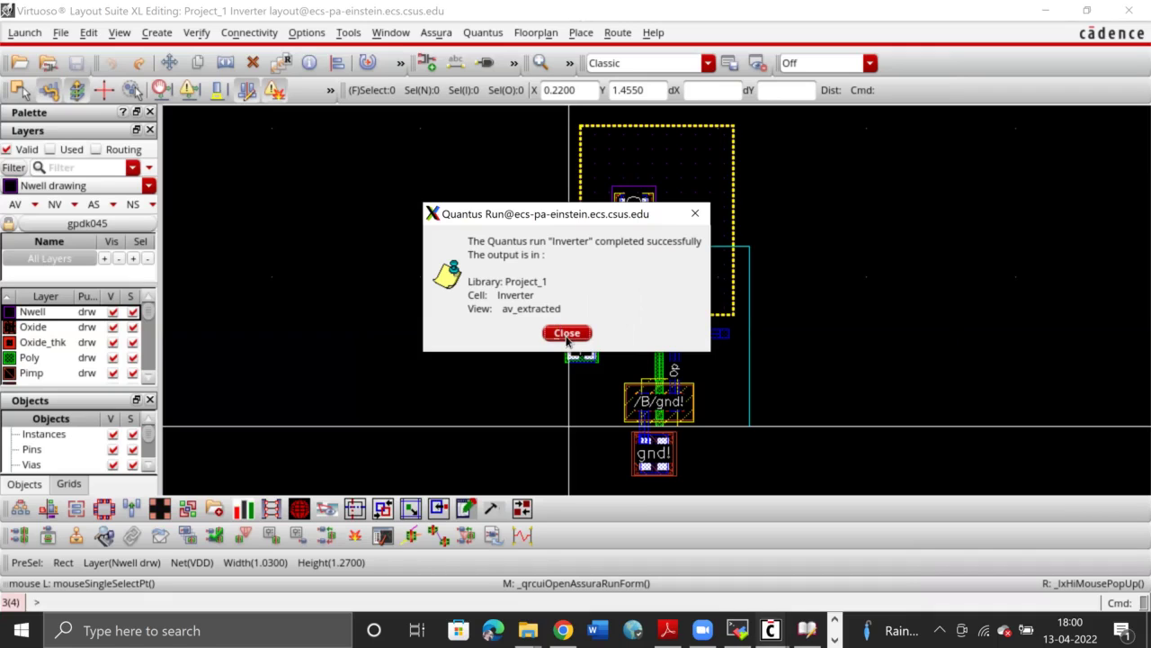
Close the Quantus run-completed notice once extraction finishes
left_click(568, 334)
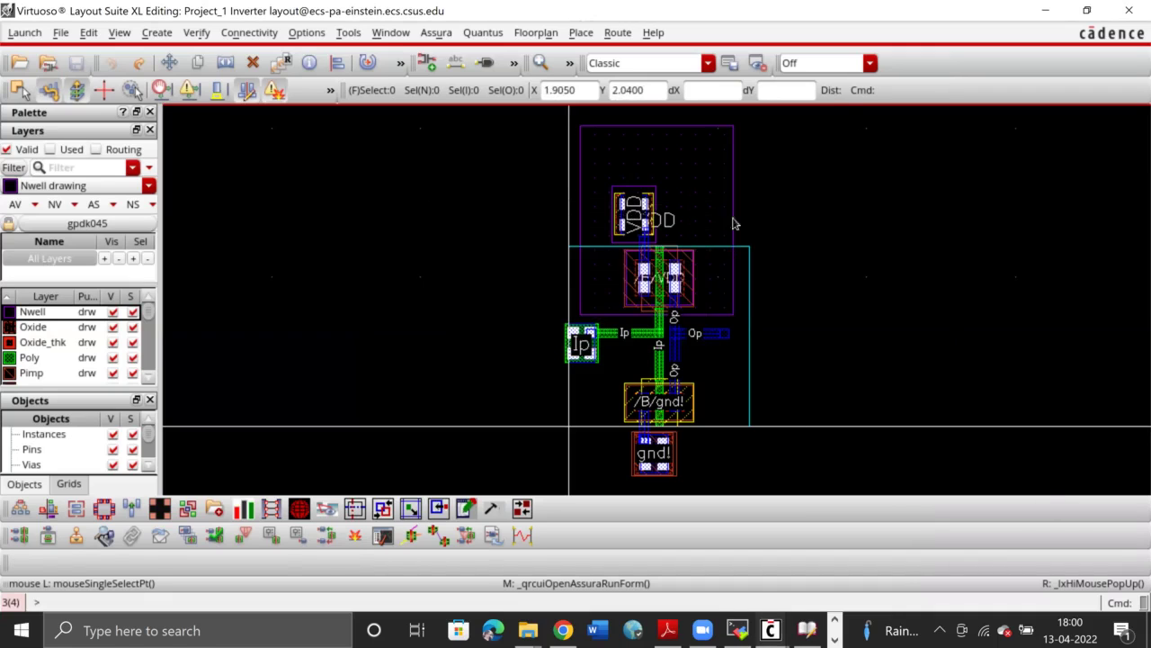
Open Project_1's Inverter av_extracted view from the Library Manager, accepting the session license
mouse_move(771, 631)
left_click(935, 540)
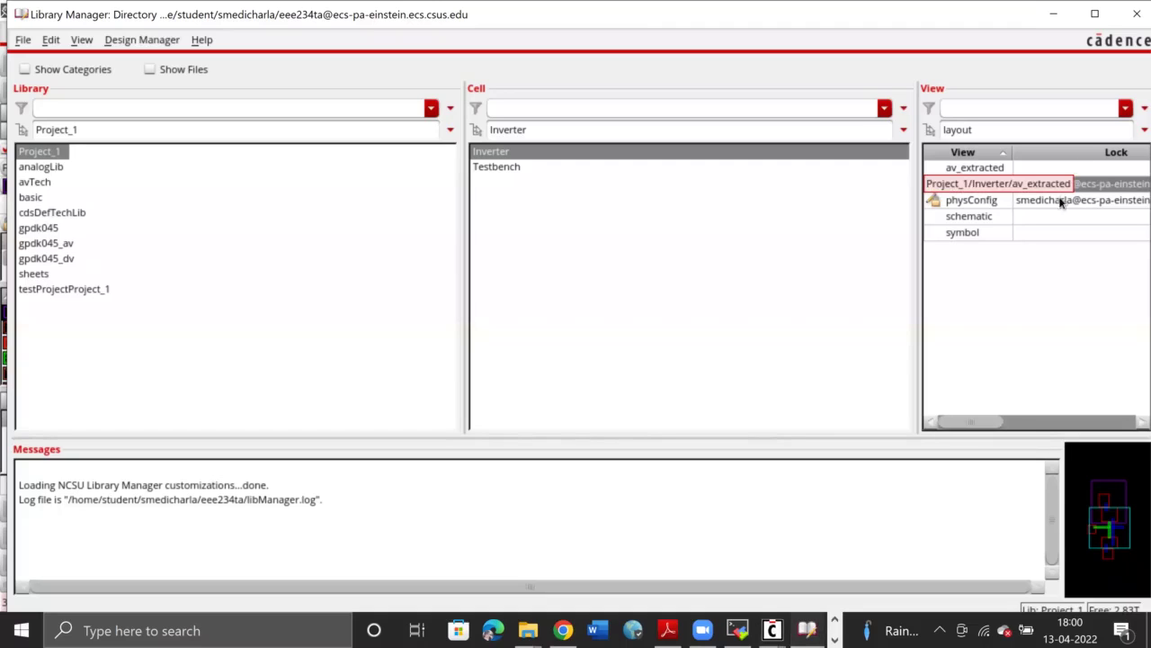
left_click(980, 170)
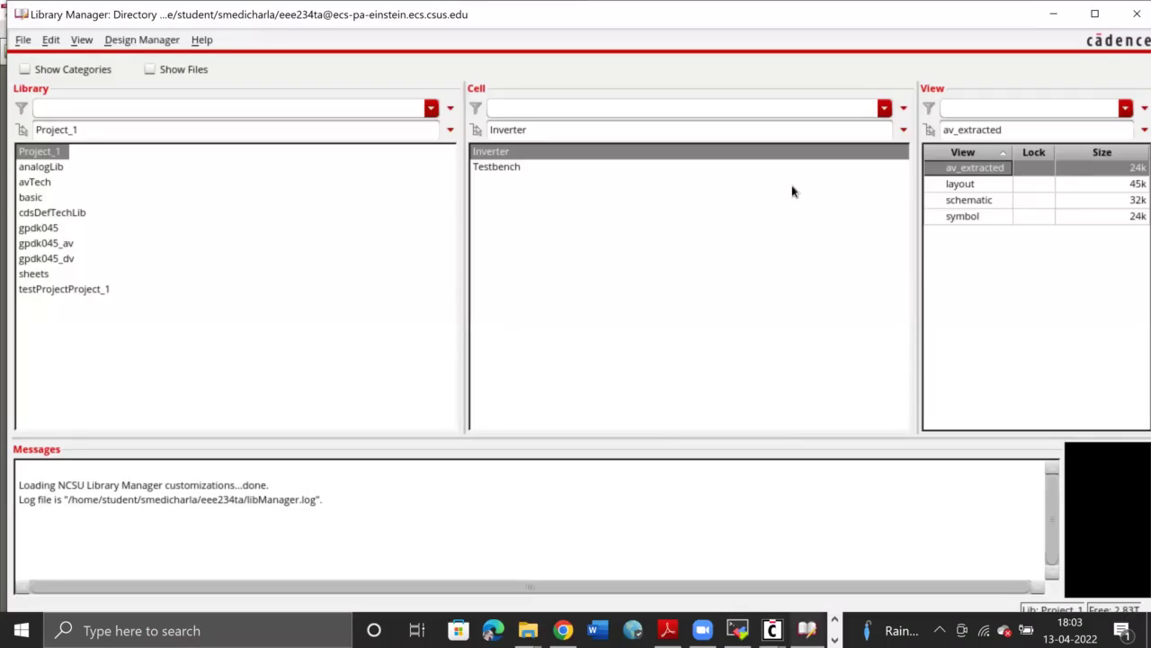
double_click(985, 167)
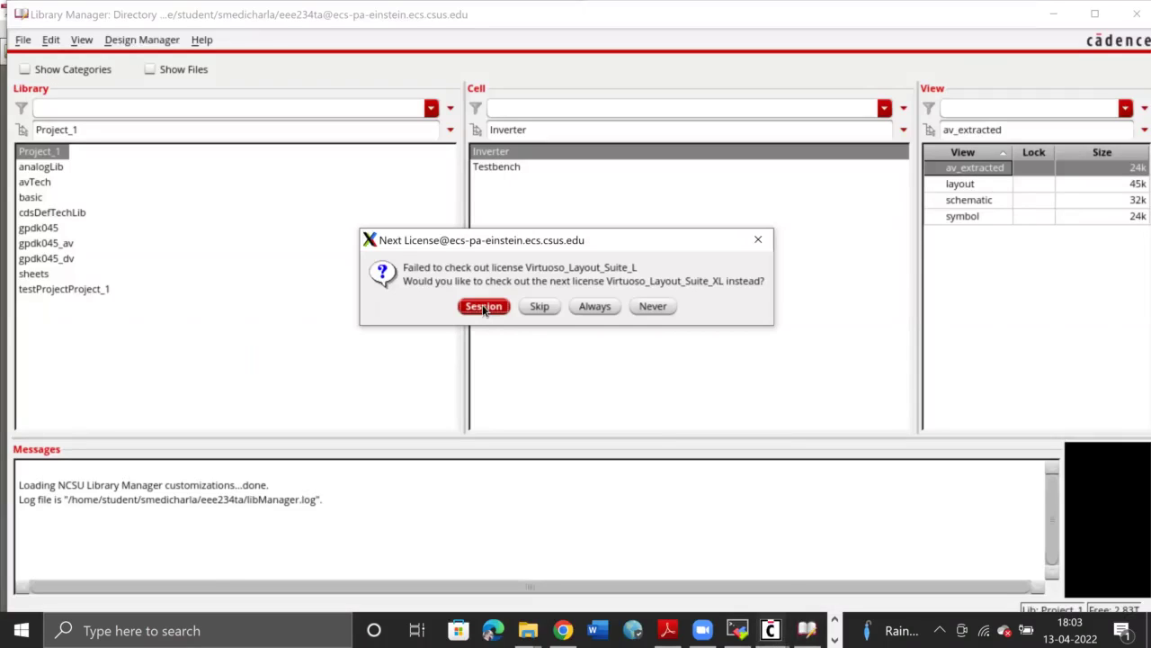
left_click(597, 307)
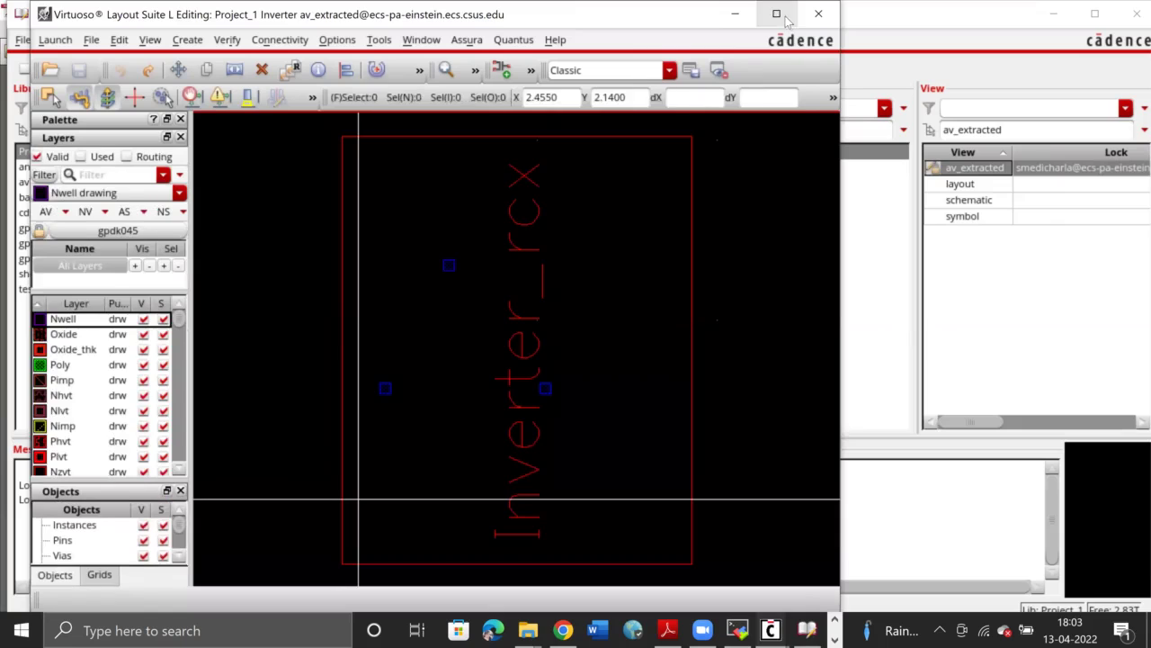
Maximize the extracted layout, show all levels, zoom on the PM0/NM0 transistors, then return to Library Manager
left_click(777, 14)
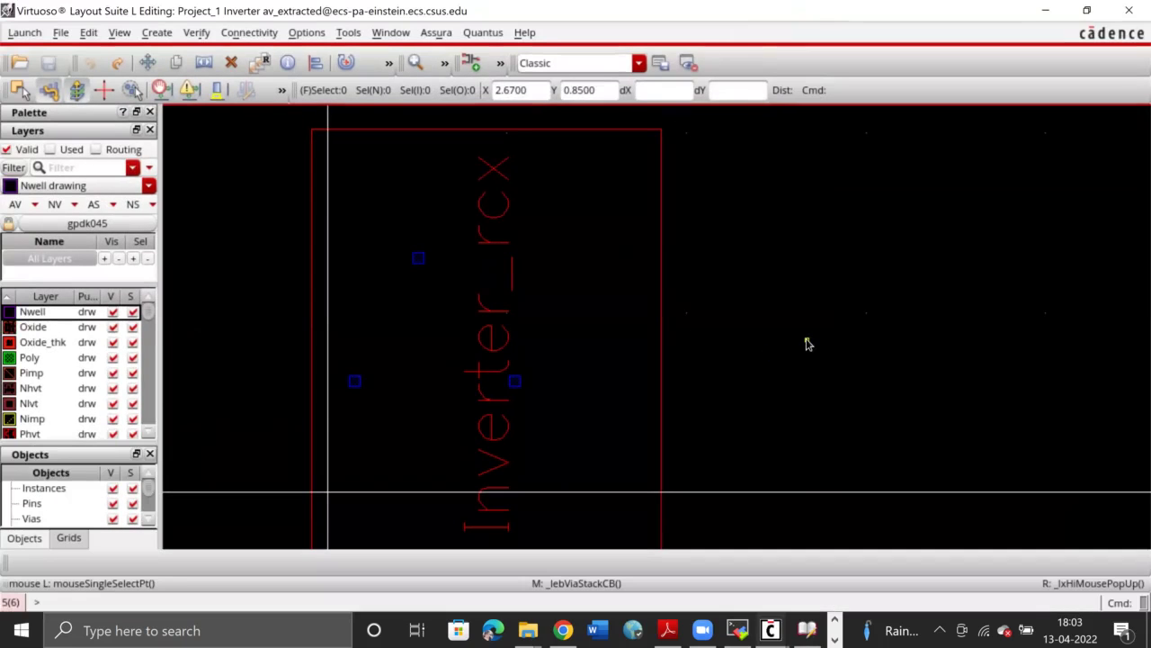
key("shift+f")
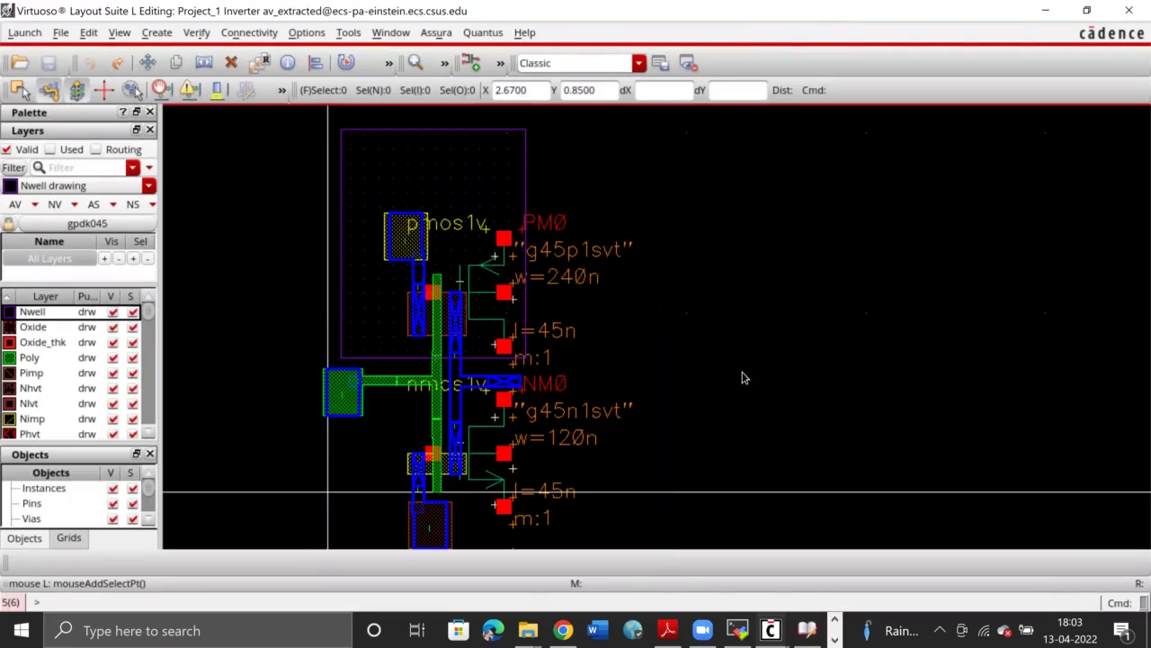
key("f")
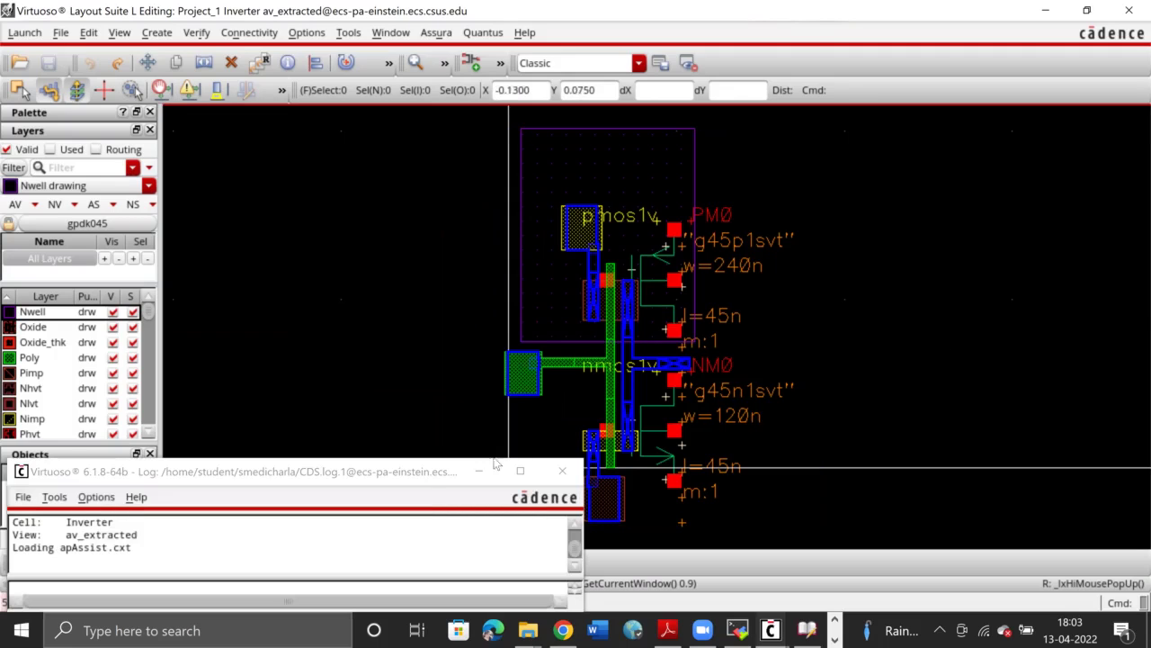
left_click(485, 474)
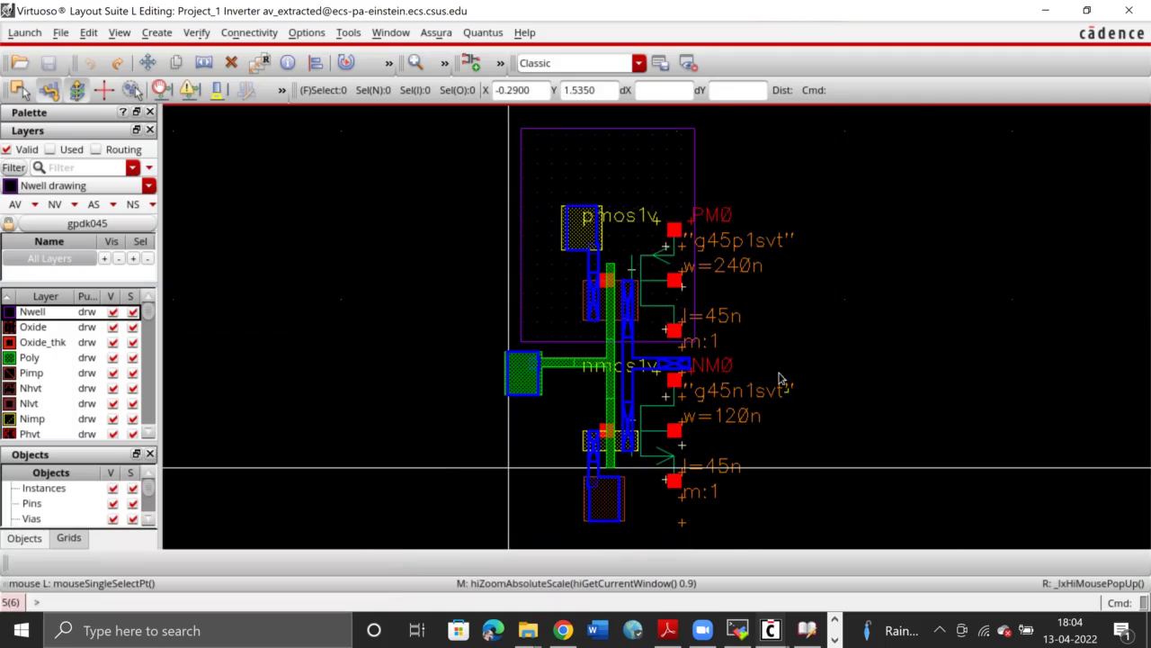
key("ctrl+z")
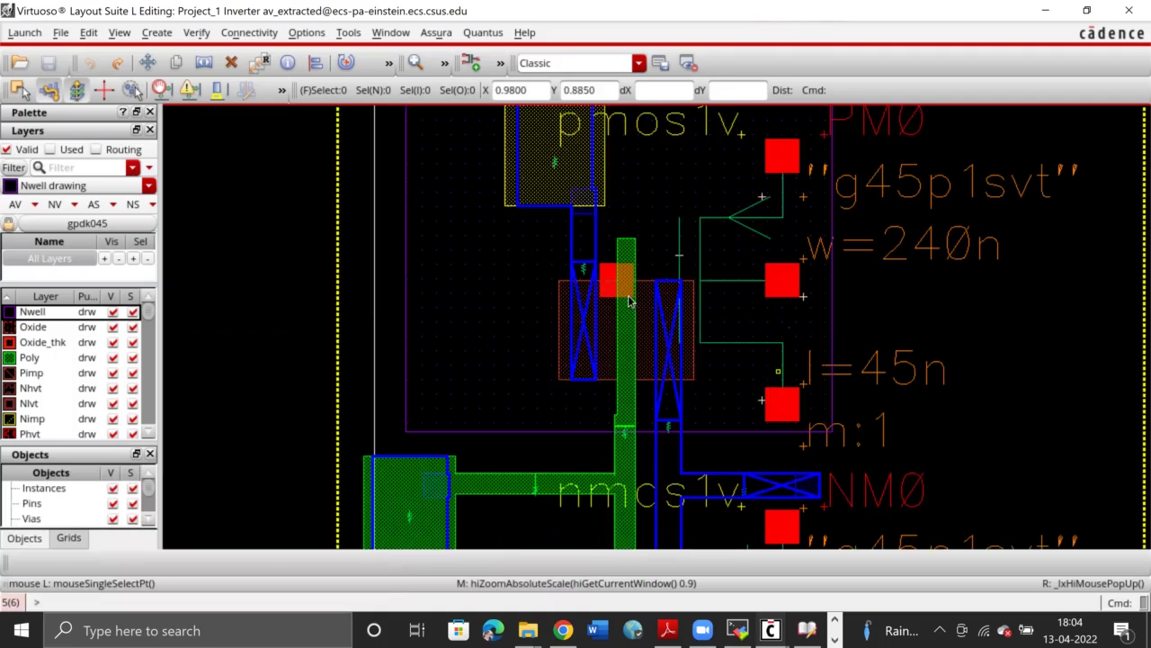
scroll(627, 261, "up", 5)
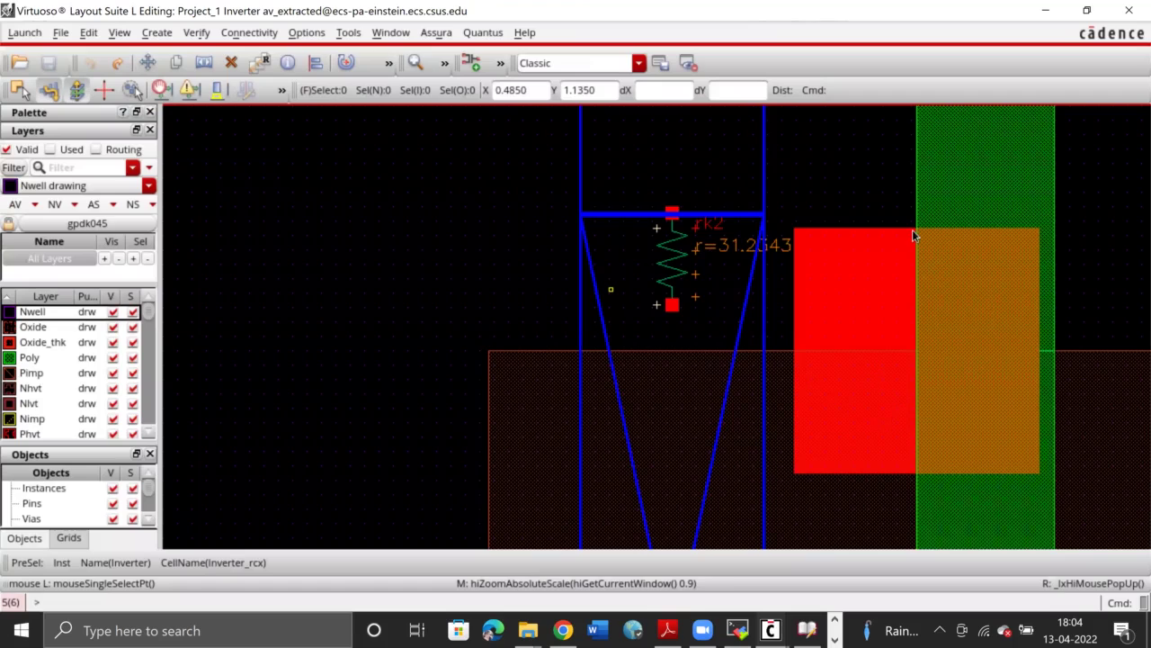
key("f")
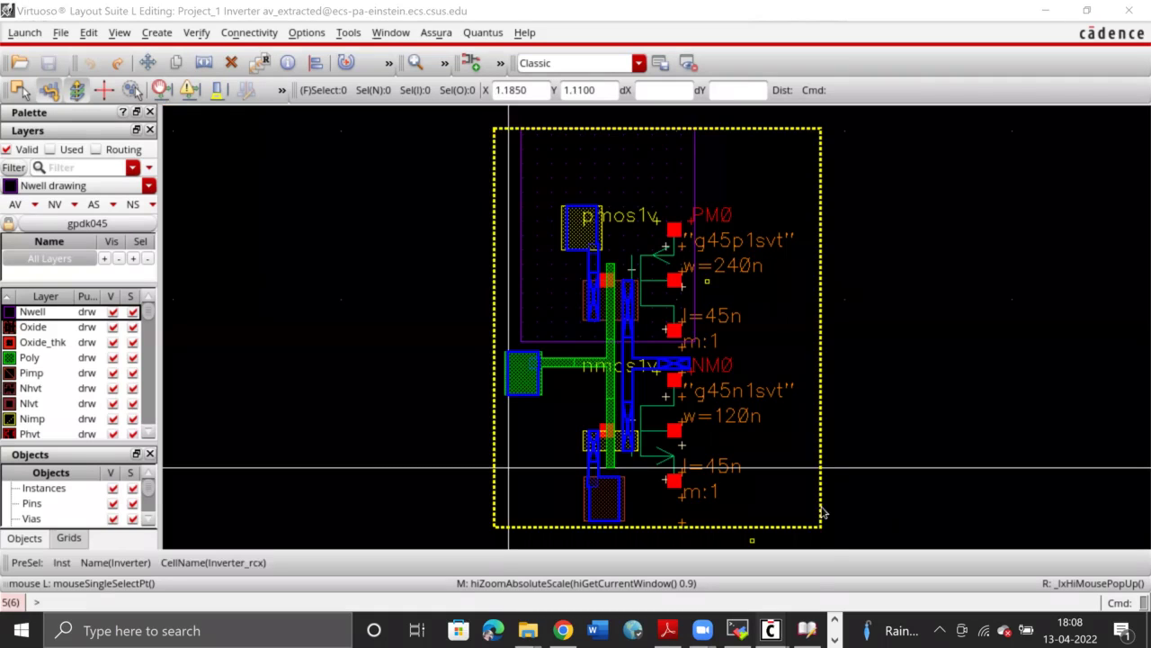
left_click(807, 629)
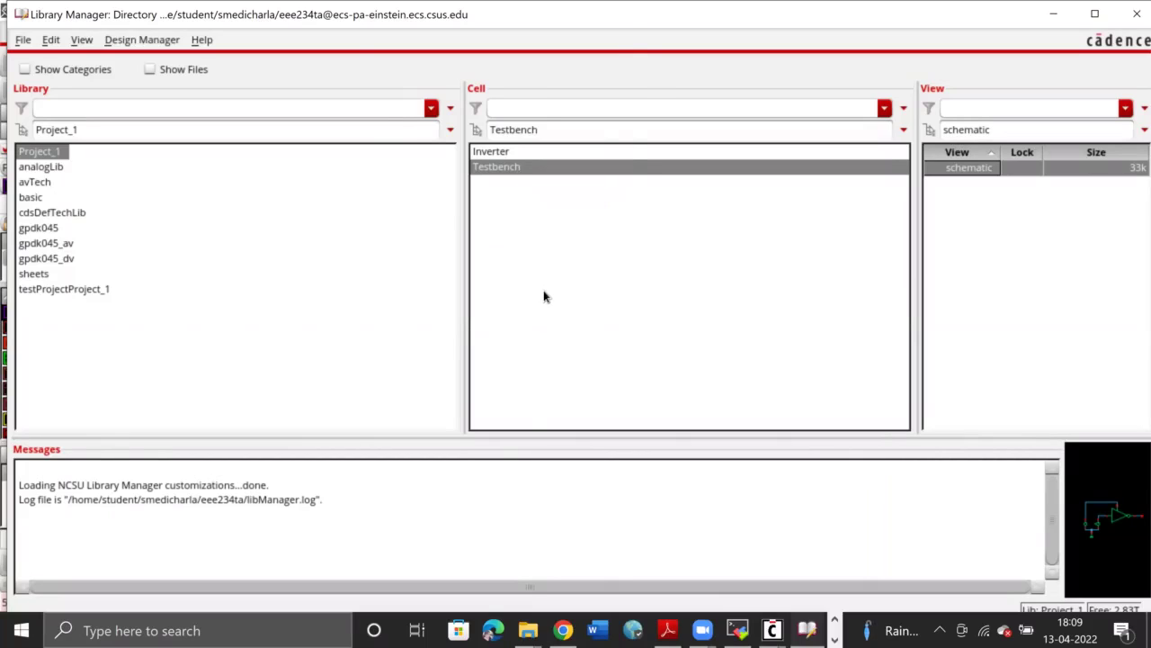
Create a new config cell view for Testbench
key("ctrl+n")
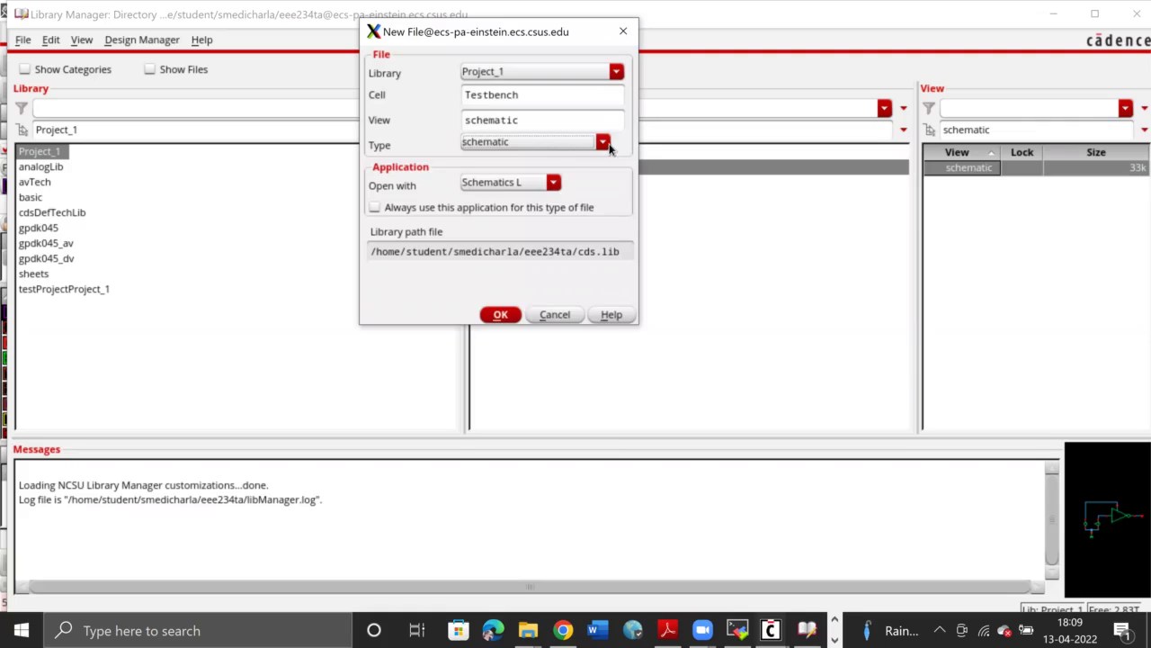
left_click(603, 142)
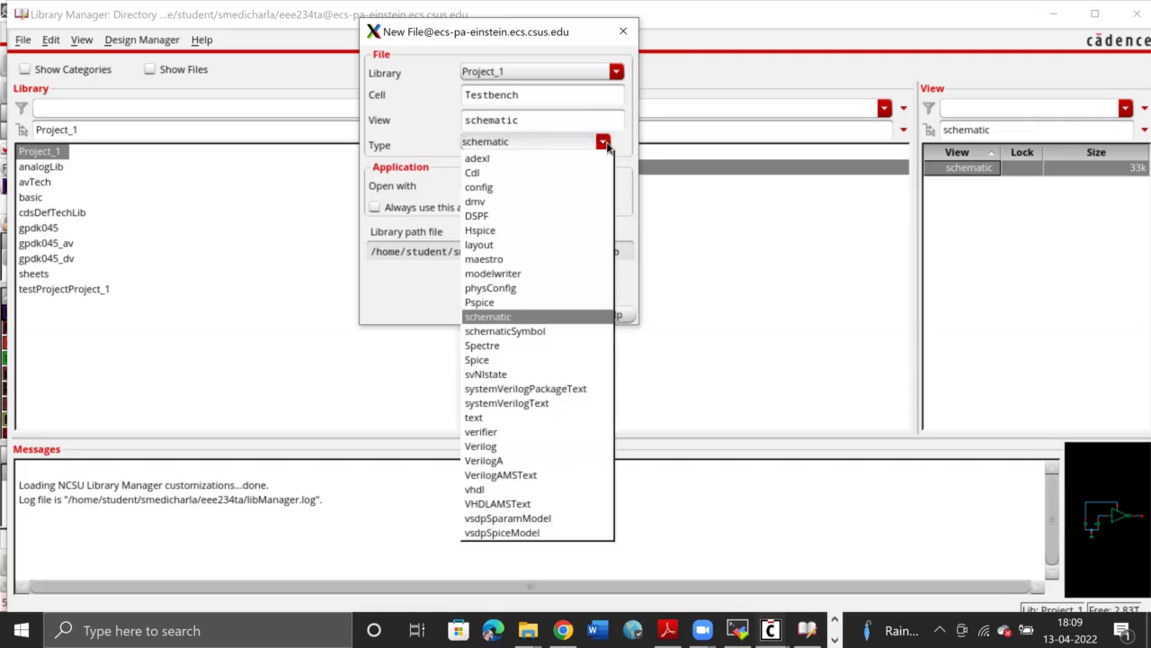
left_click(532, 187)
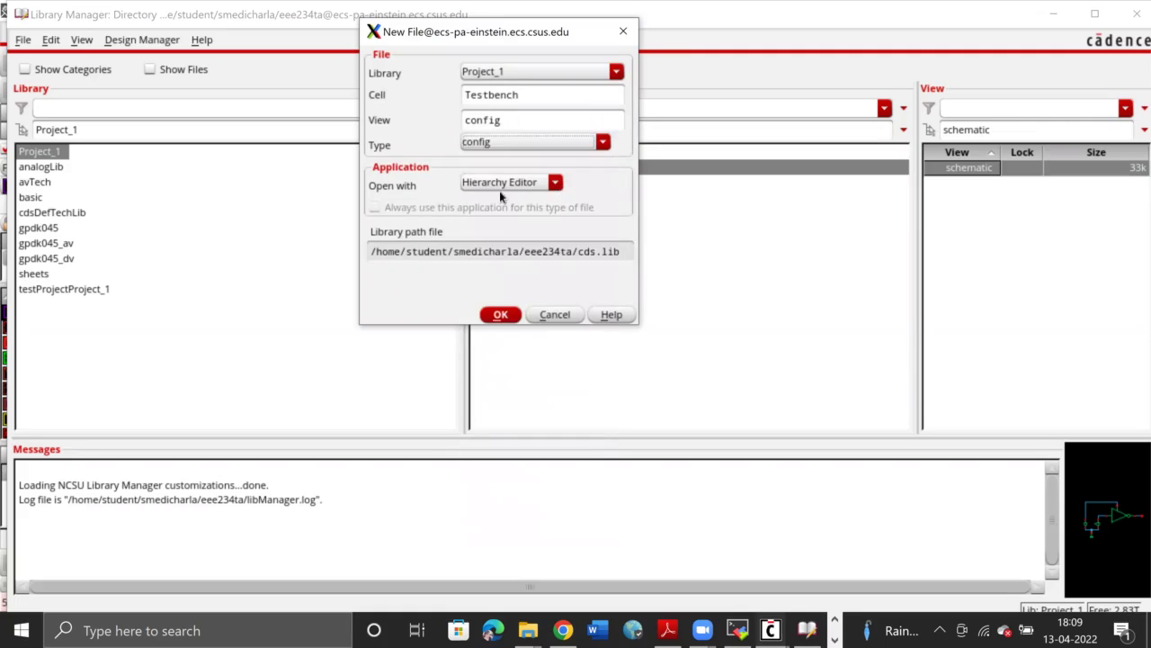
left_click(500, 315)
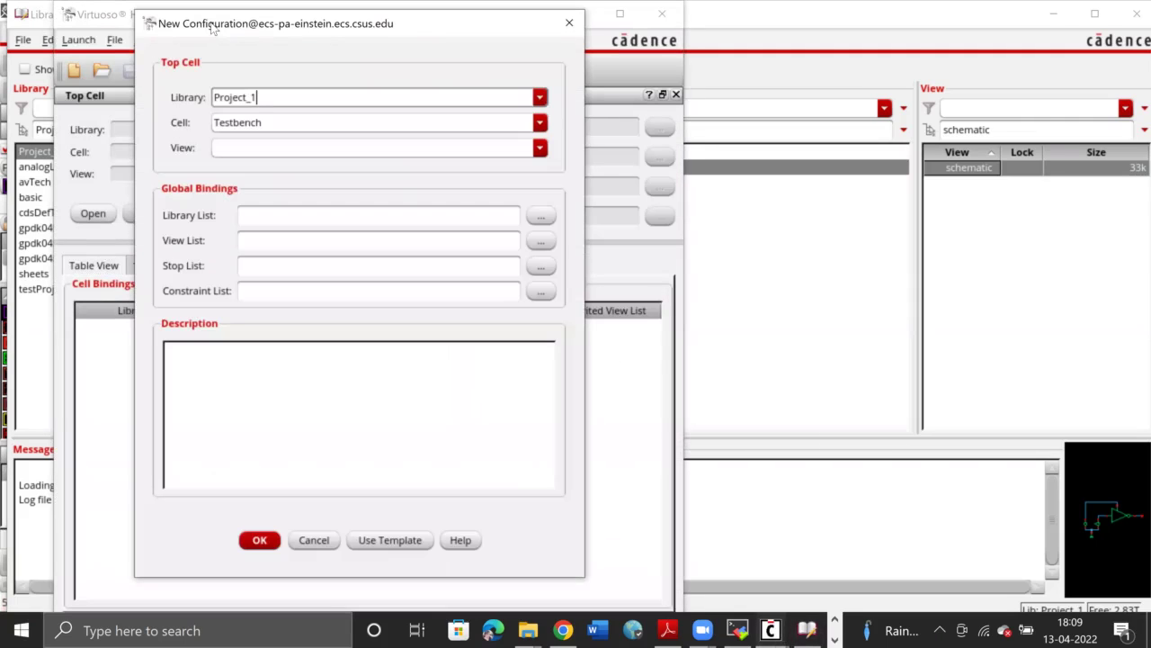
Set the top view to schematic, library list to myLIB, and view list to all views
left_click_drag(213, 30, 308, 113)
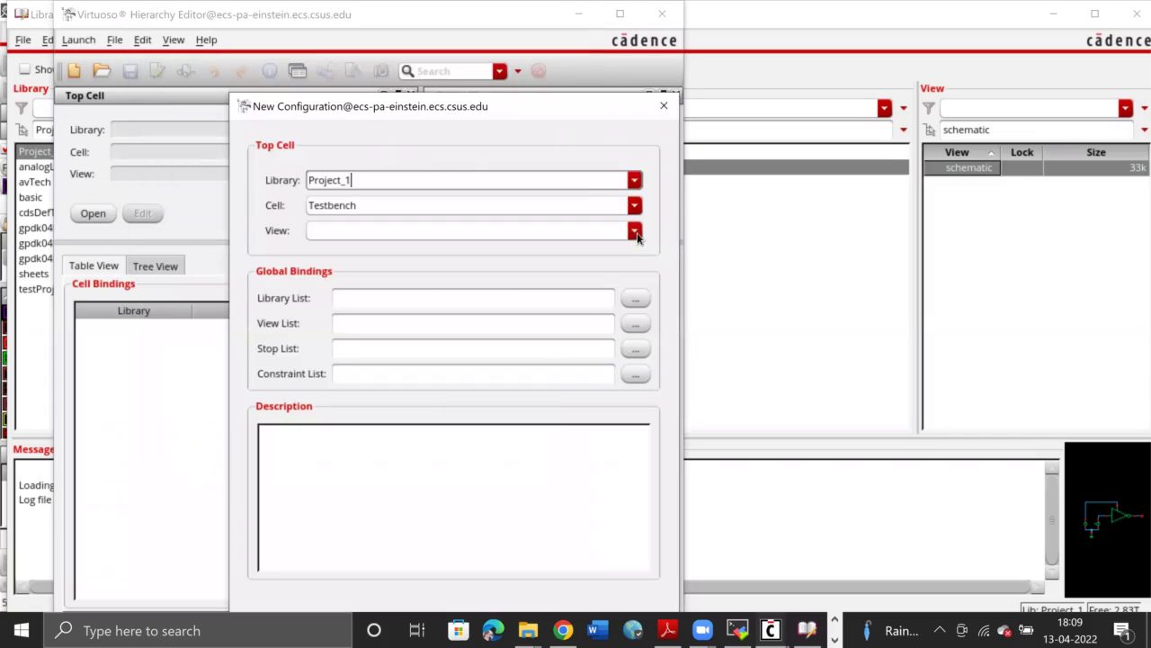
left_click(635, 232)
left_click(608, 262)
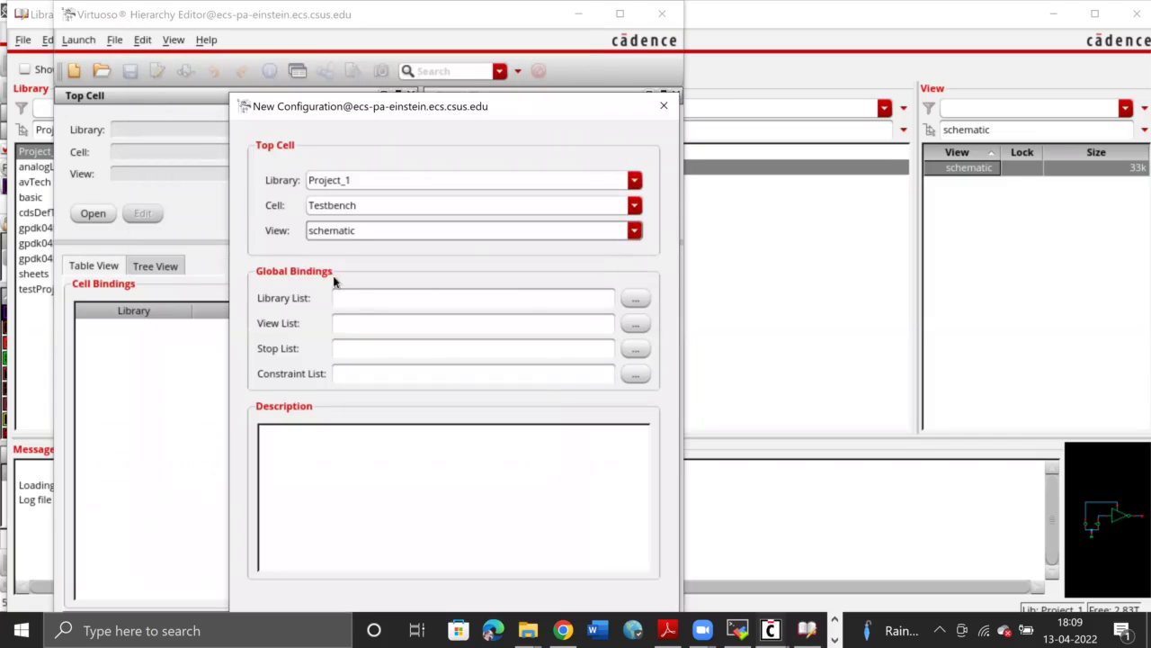
left_click(362, 302)
type("myLIB")
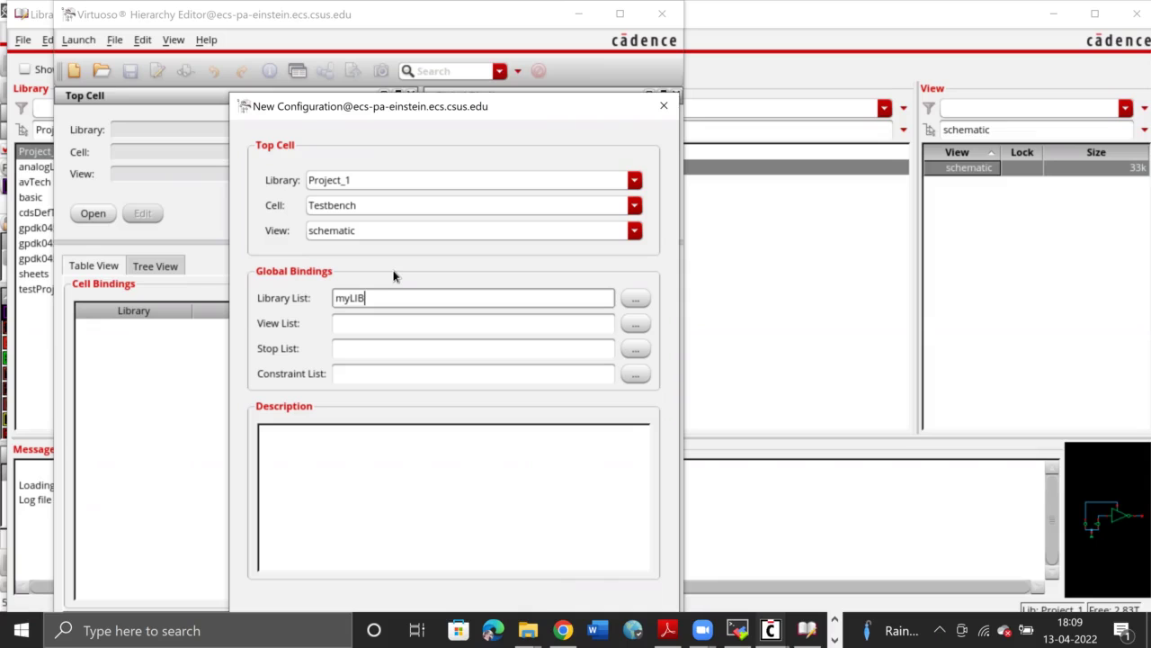
left_click(387, 323)
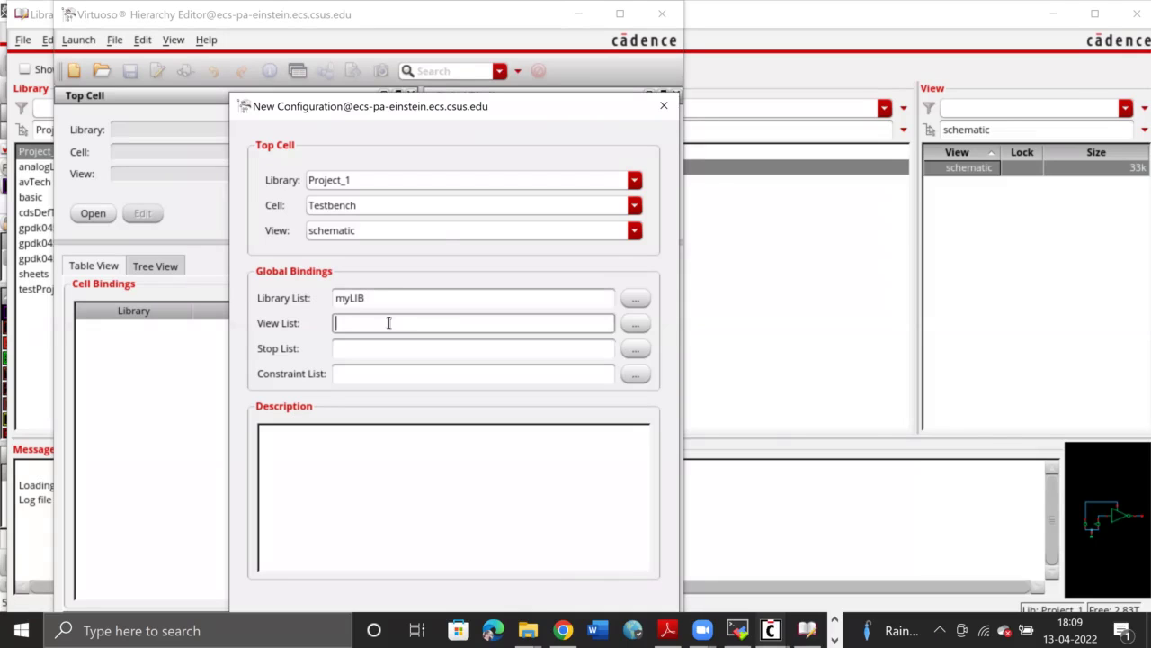
left_click(637, 324)
left_click(340, 169)
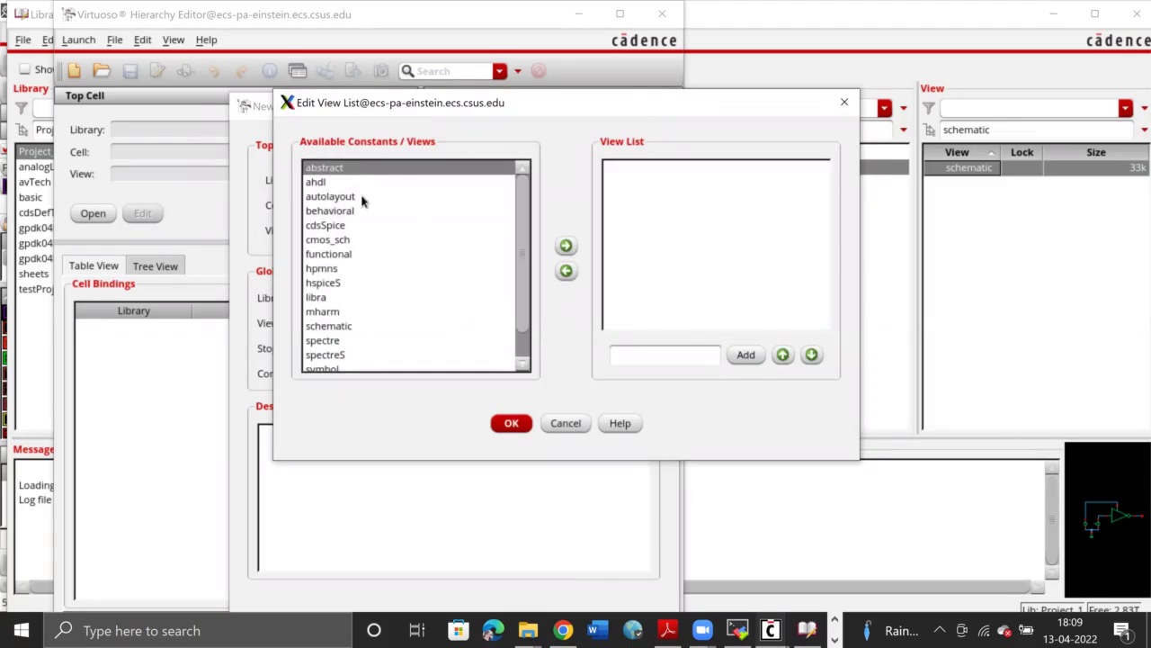
key("ctrl+a")
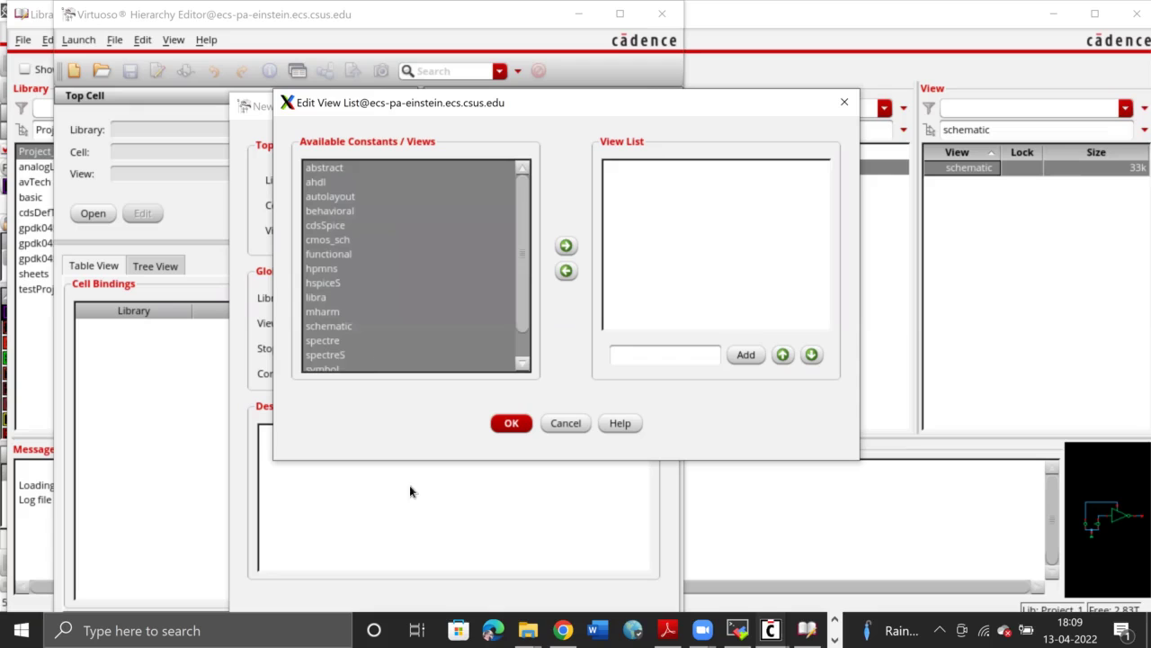
left_click(565, 245)
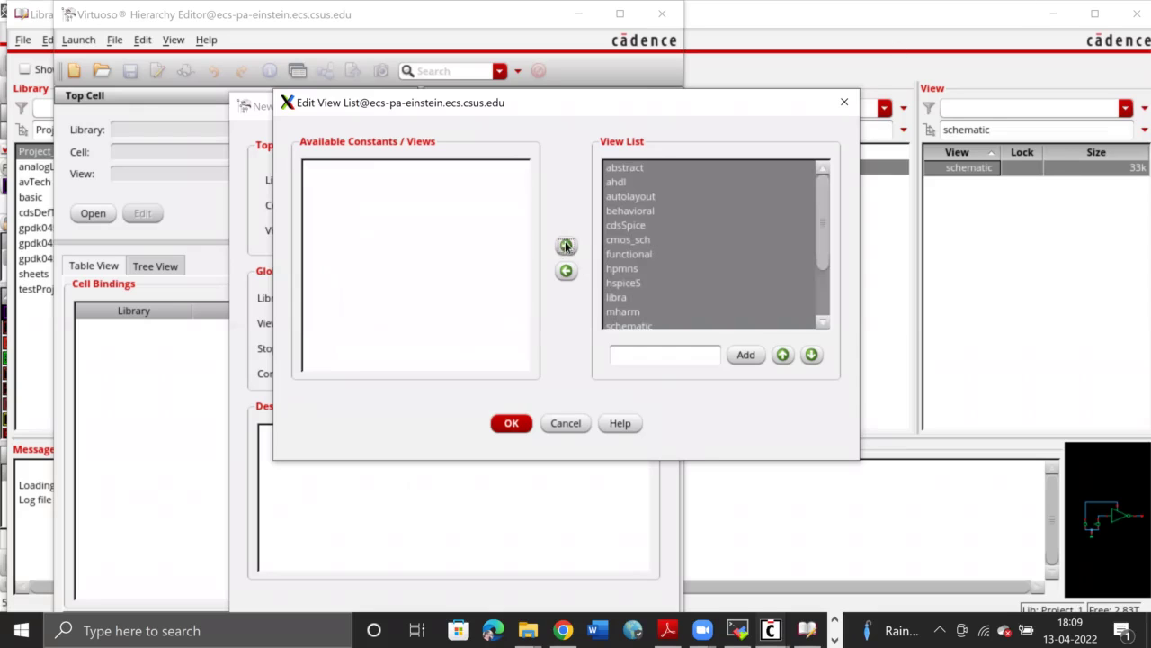
left_click(510, 424)
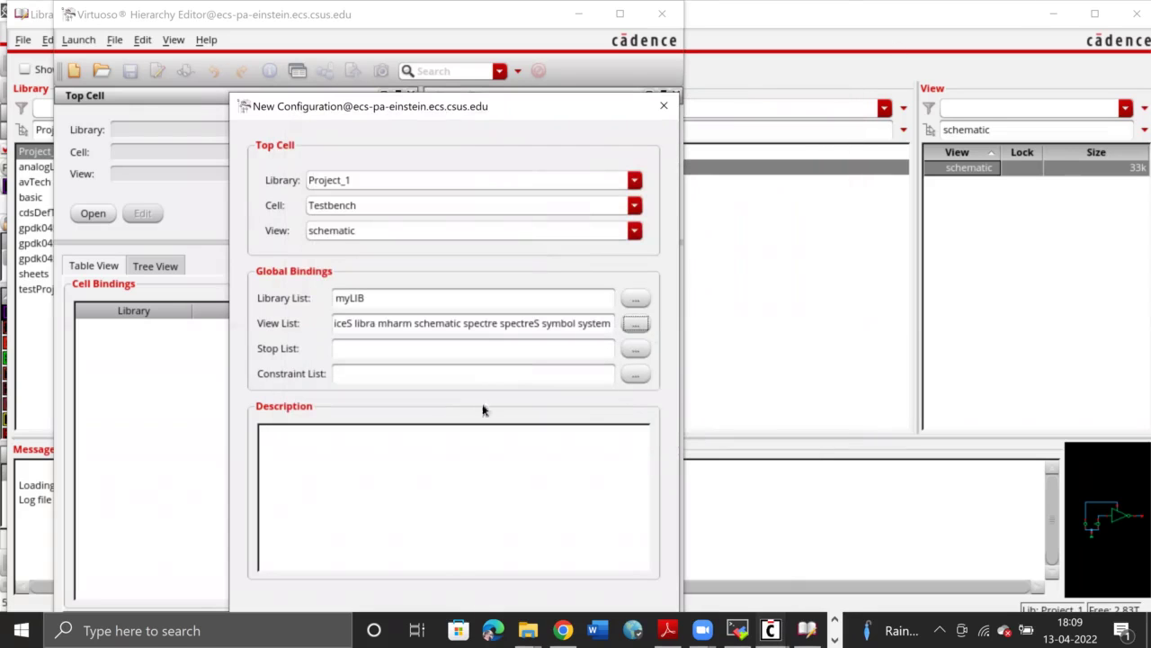
Set the configuration's stop list to spectre
left_click(641, 351)
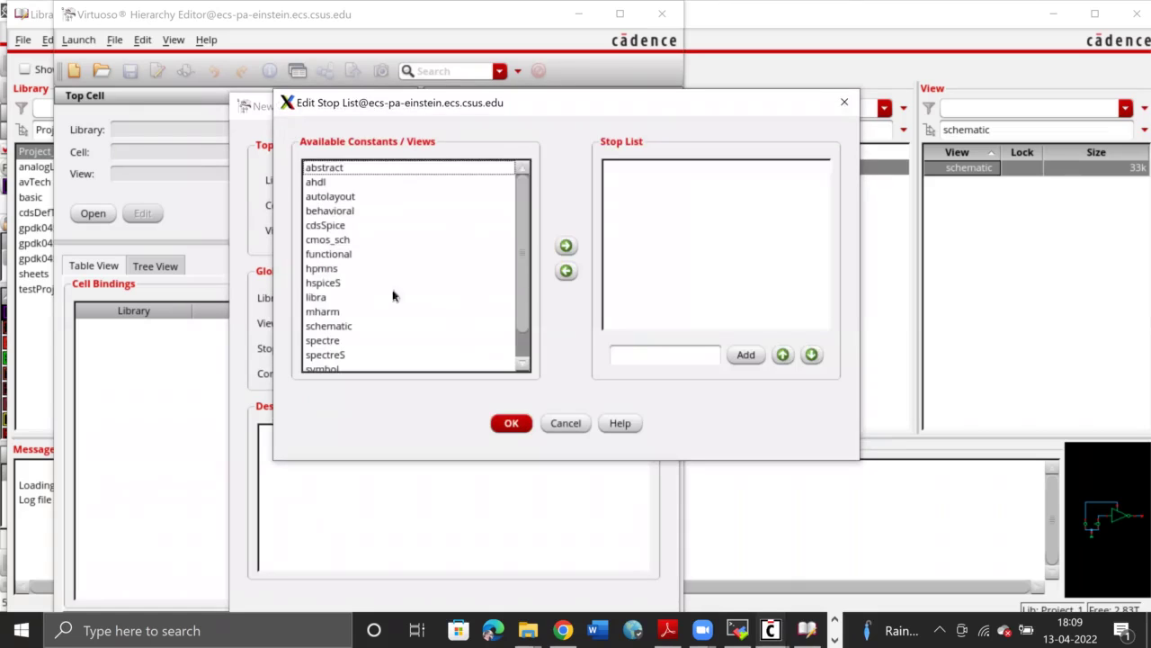
left_click(333, 343)
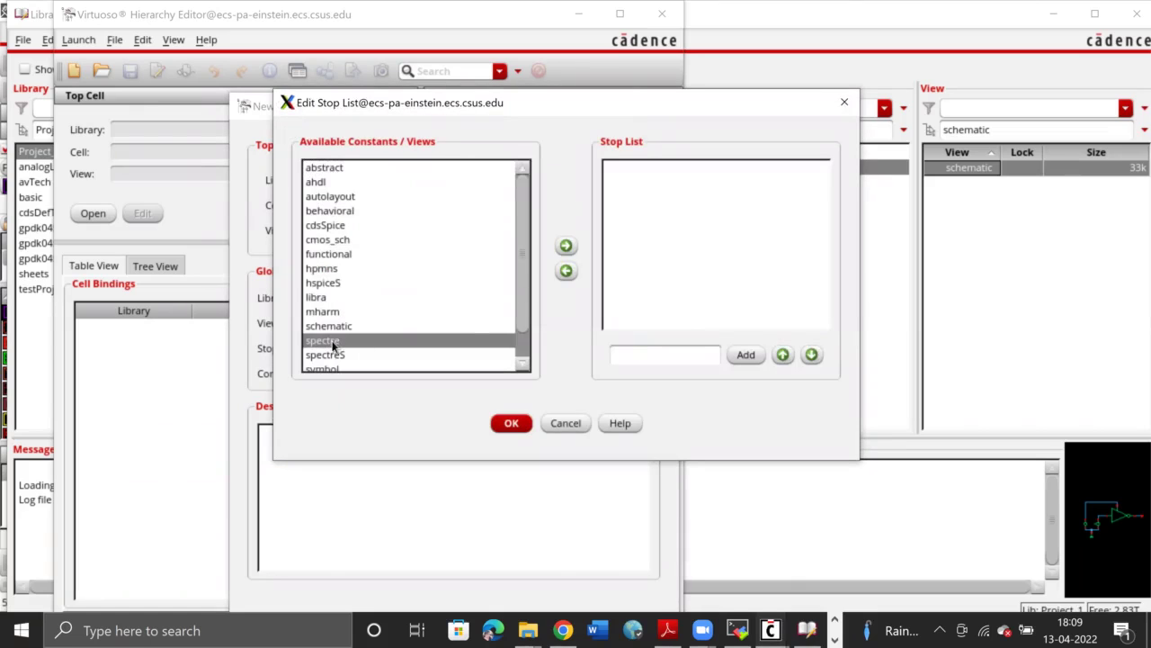
left_click(565, 246)
left_click(513, 424)
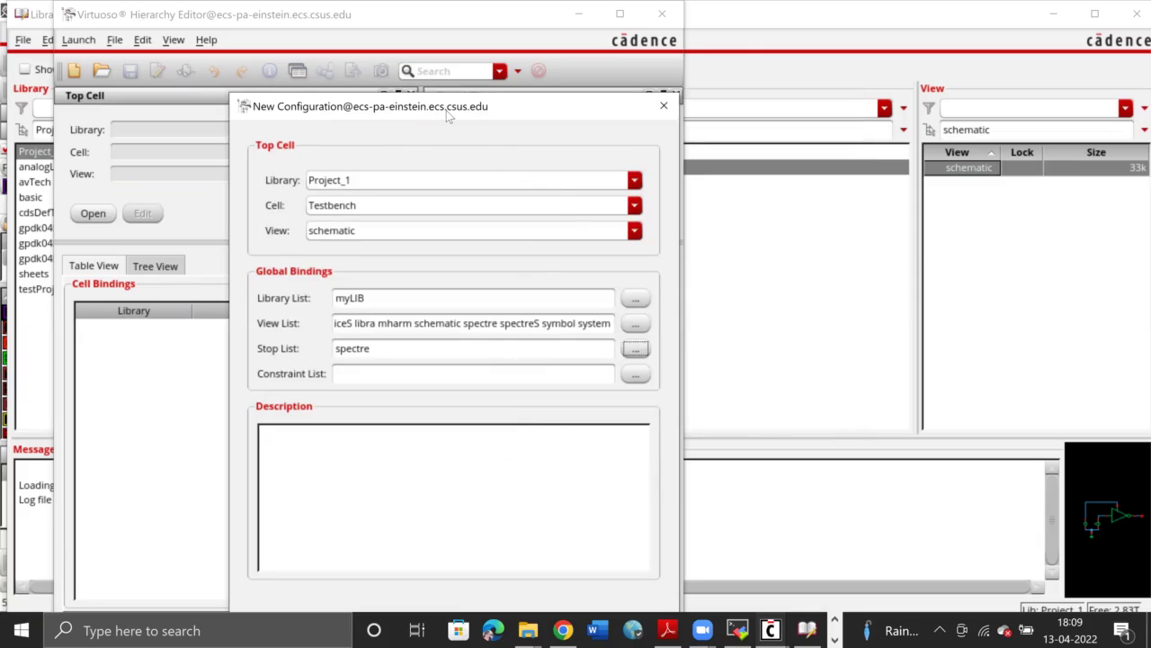
left_click_drag(447, 108, 449, 91)
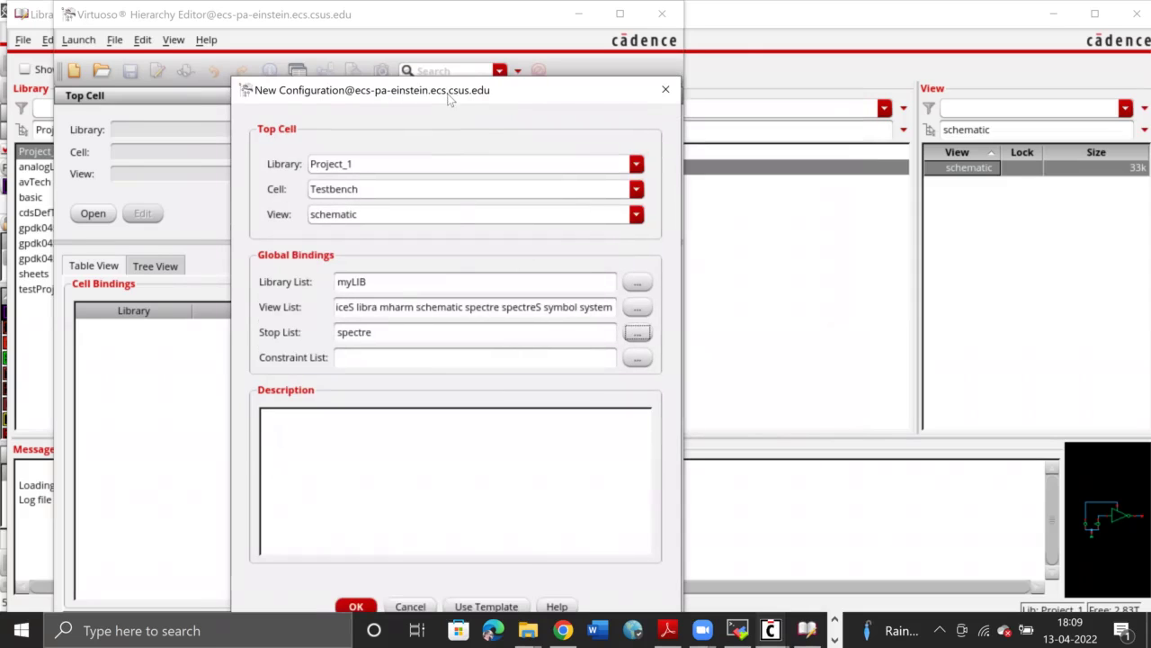
Create the config, bind Inverter to its schematic view, and save the Testbench config
left_click(358, 606)
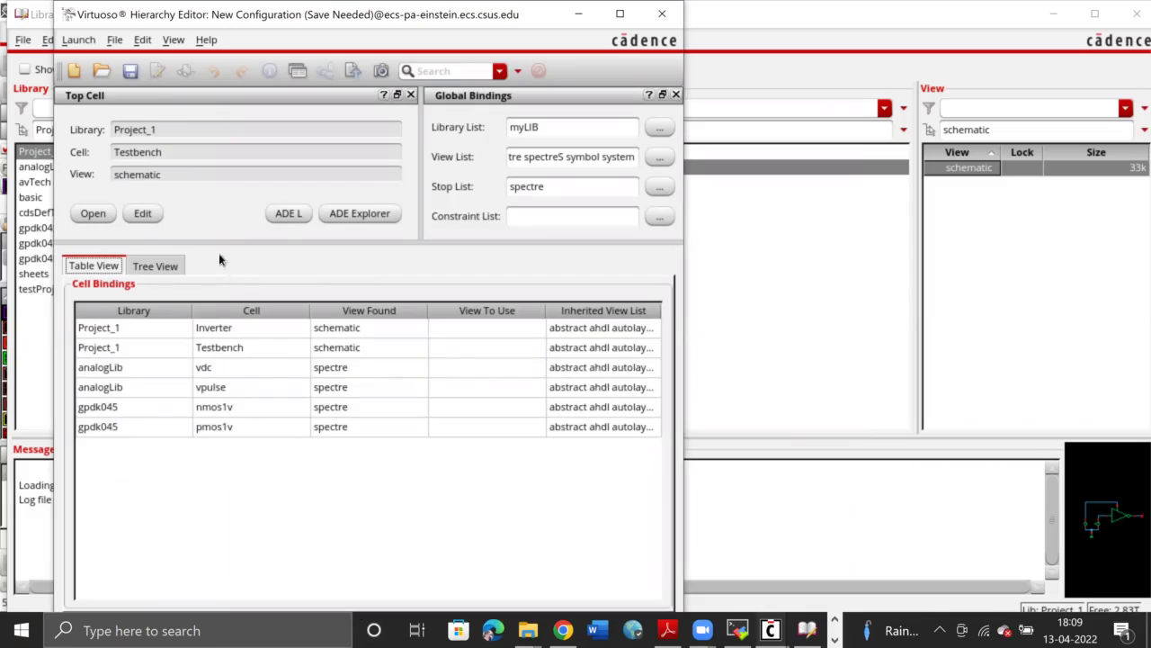
left_click(293, 334)
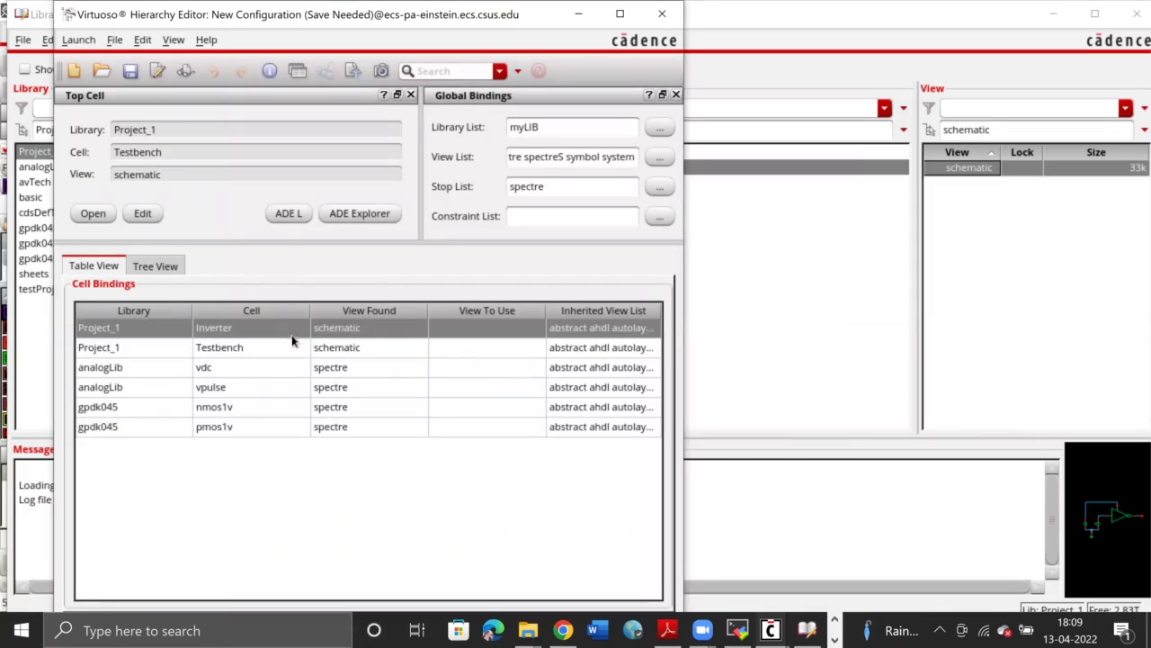
right_click(360, 328)
mouse_move(407, 341)
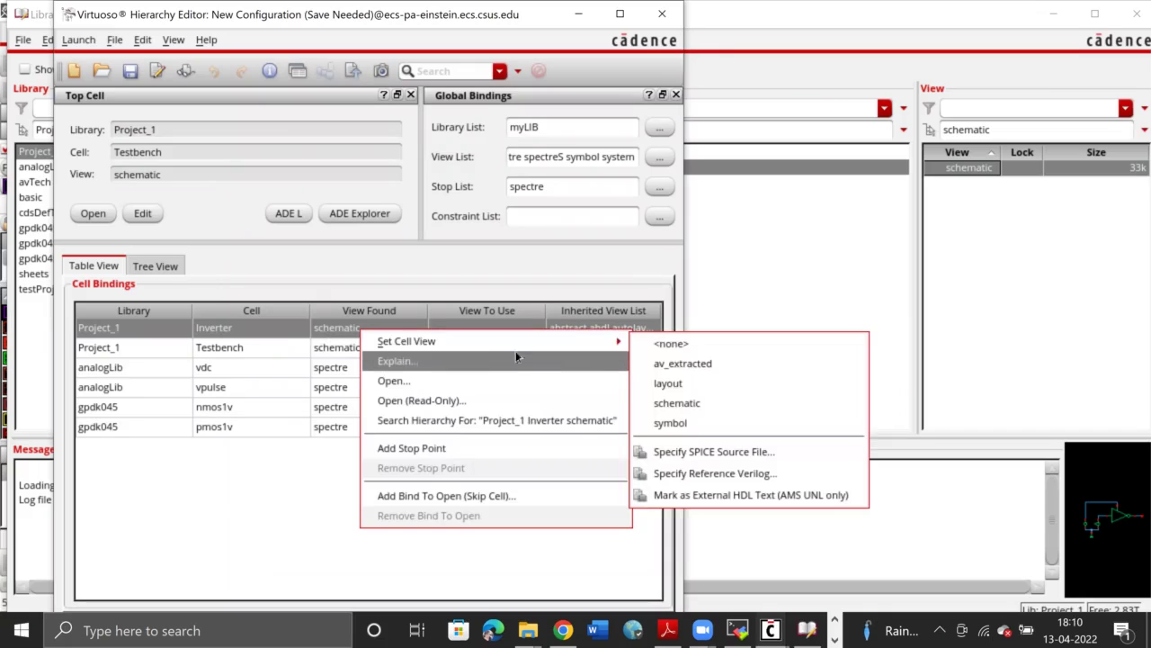
left_click(675, 403)
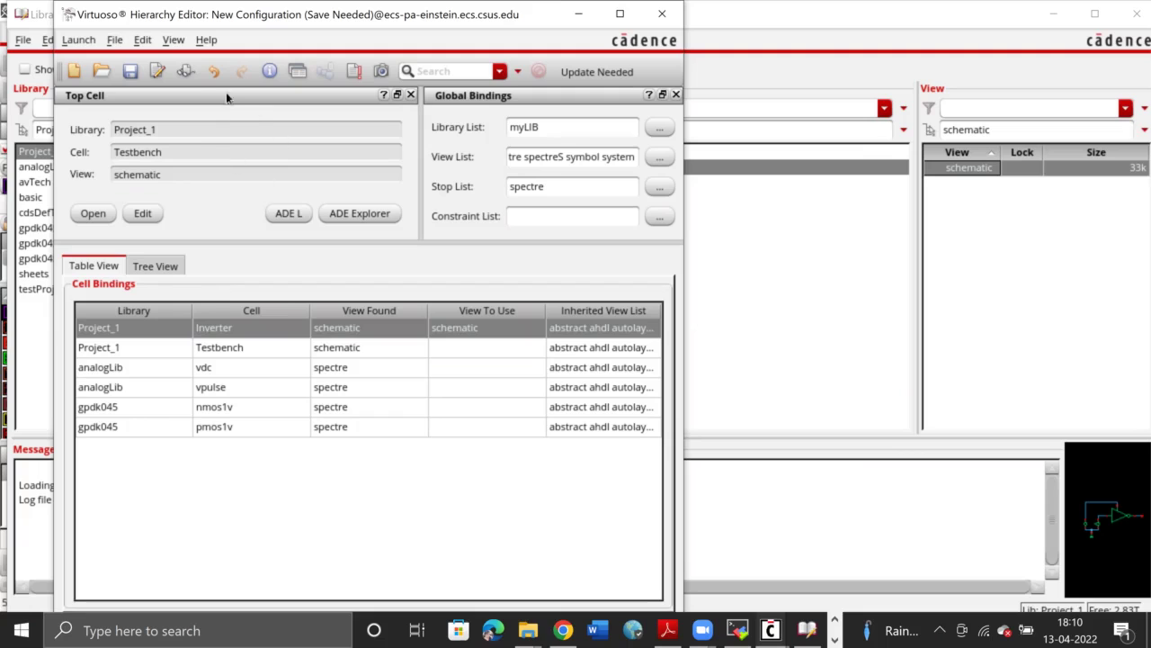
left_click(129, 71)
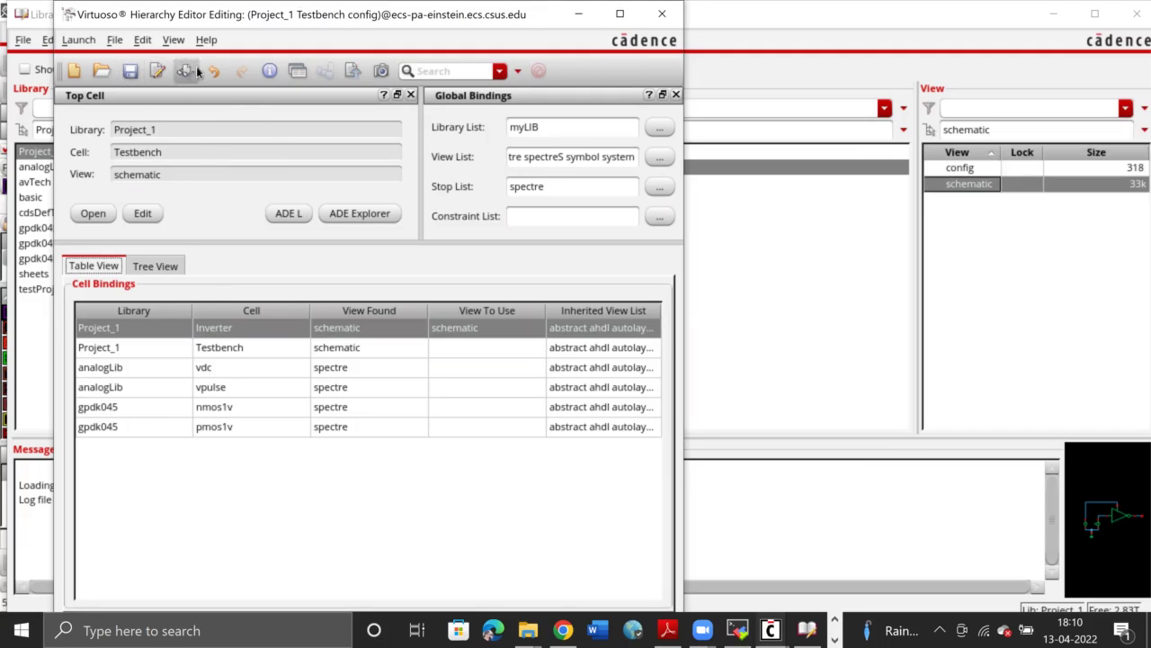
left_click_drag(189, 15, 241, 100)
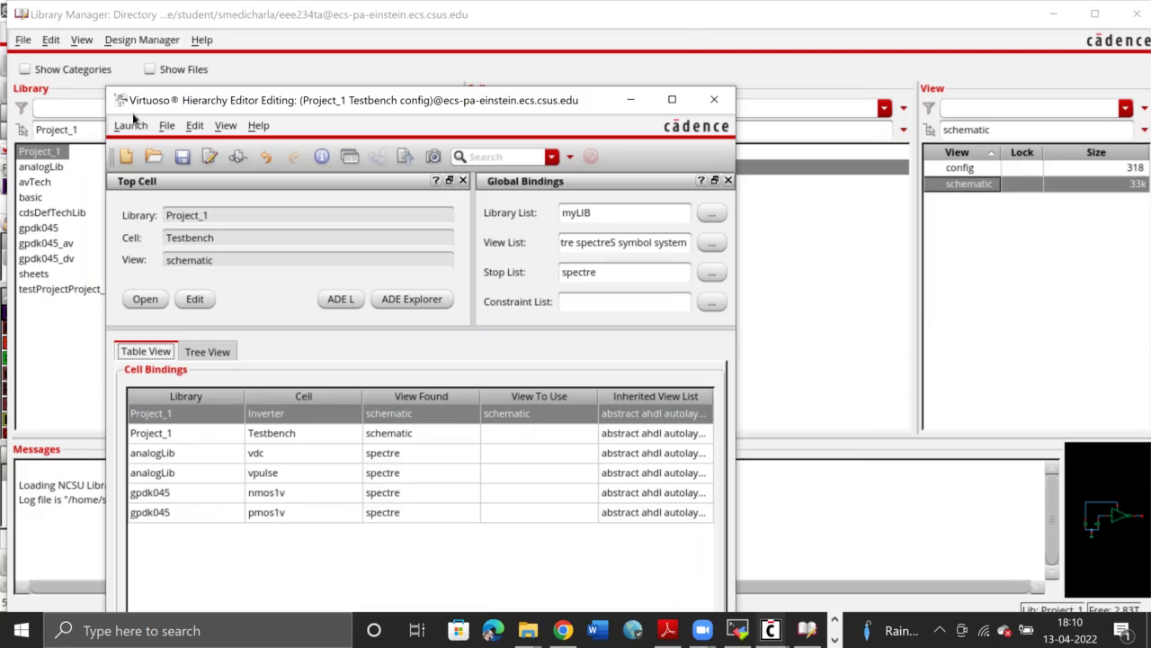
Launch ADE L for the Testbench config and keep the gpdk045 model library
left_click(132, 125)
left_click(149, 156)
left_click_drag(353, 280, 454, 245)
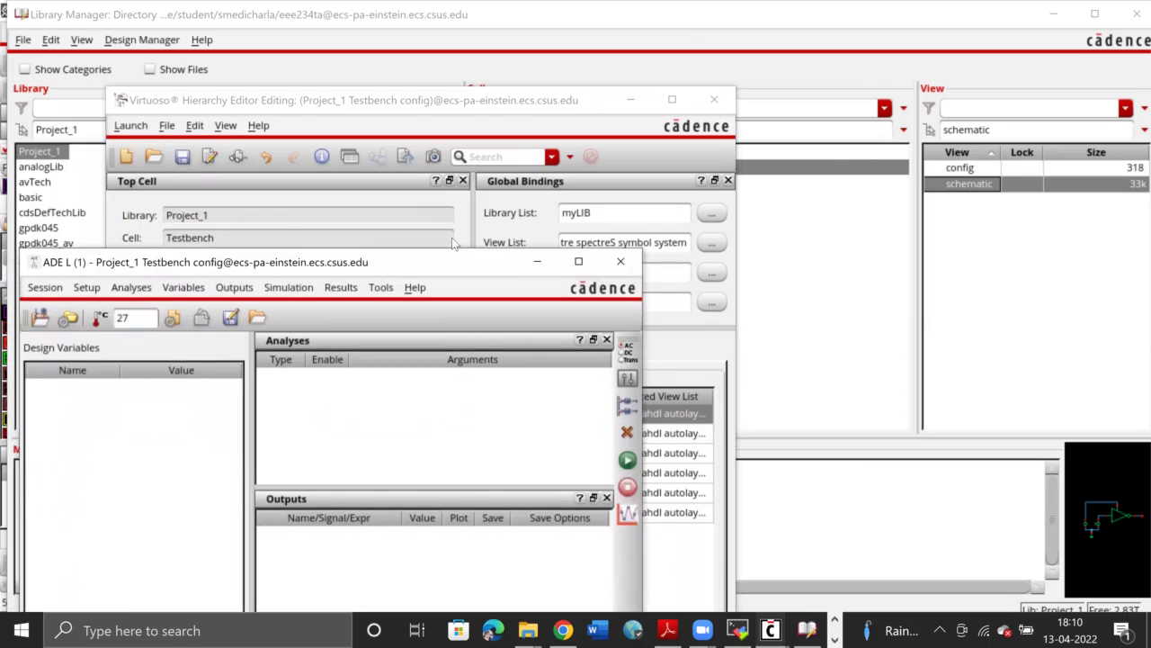
left_click_drag(591, 133, 586, 131)
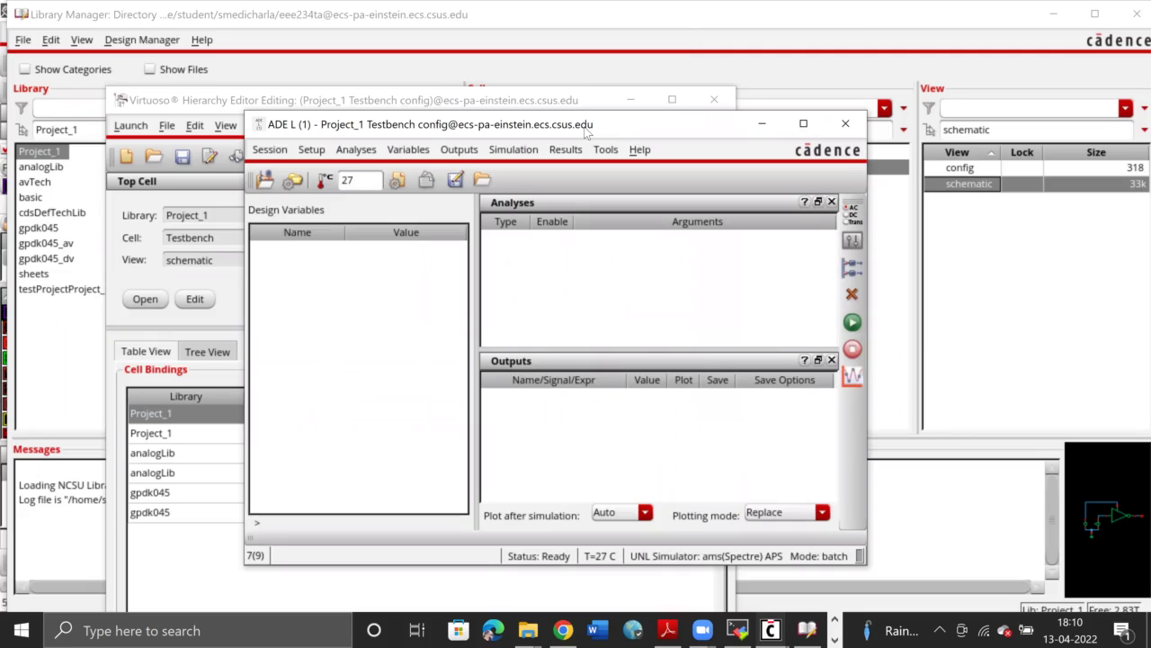
left_click(313, 152)
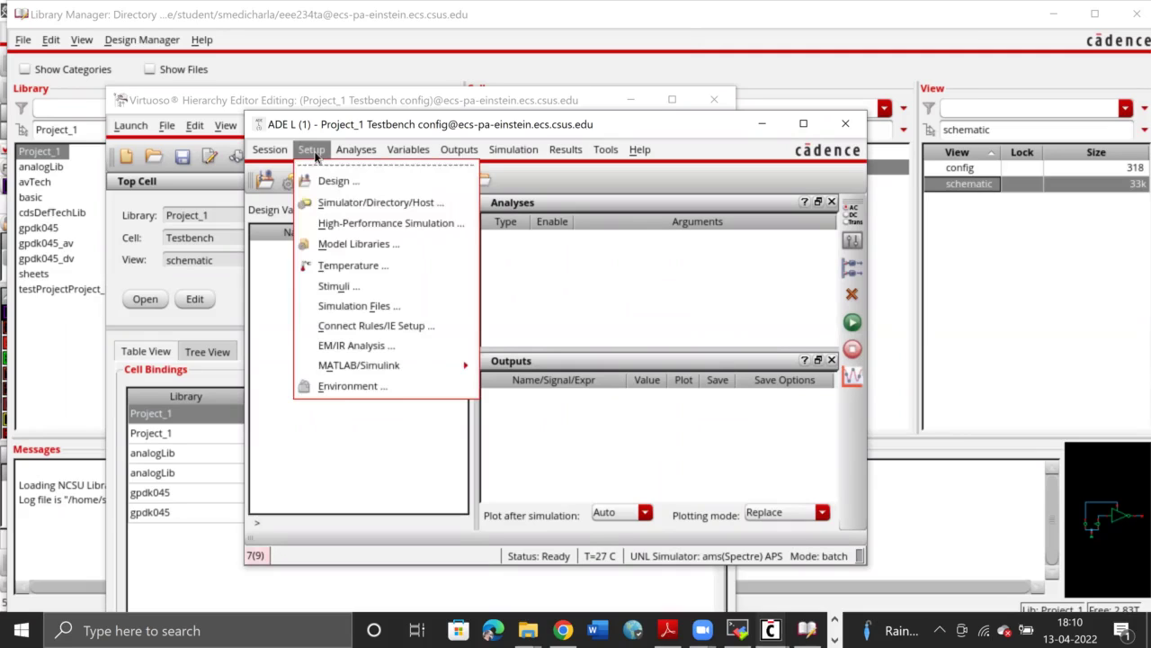
left_click(366, 251)
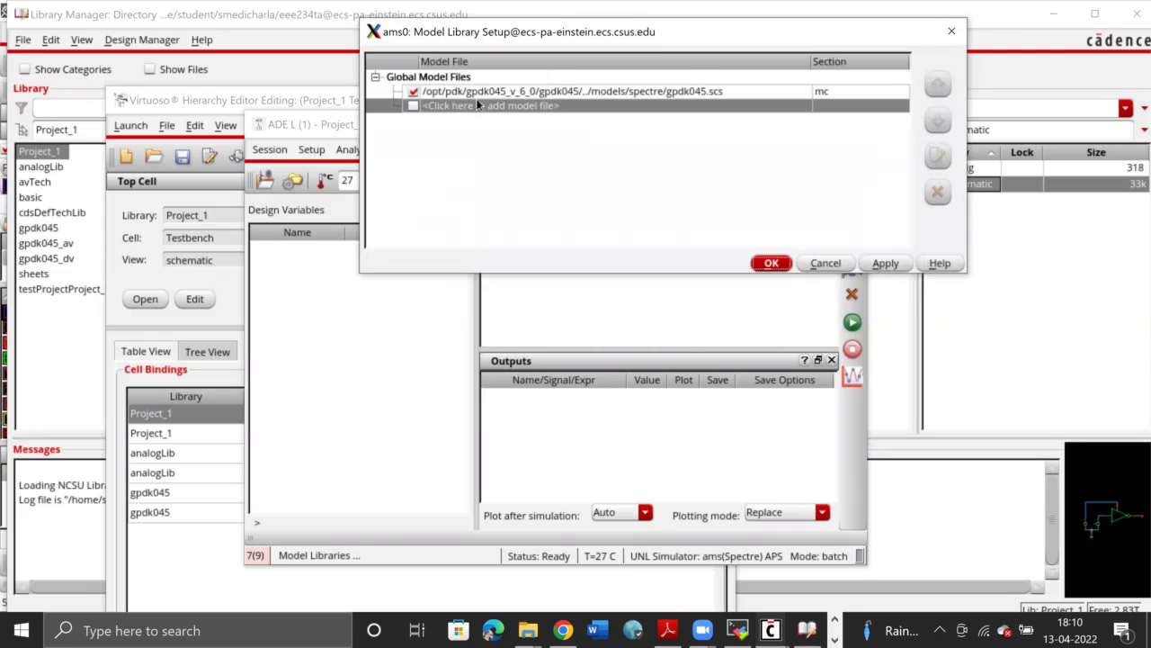
left_click(779, 267)
Change the simulator from ams to spectre
left_click(312, 150)
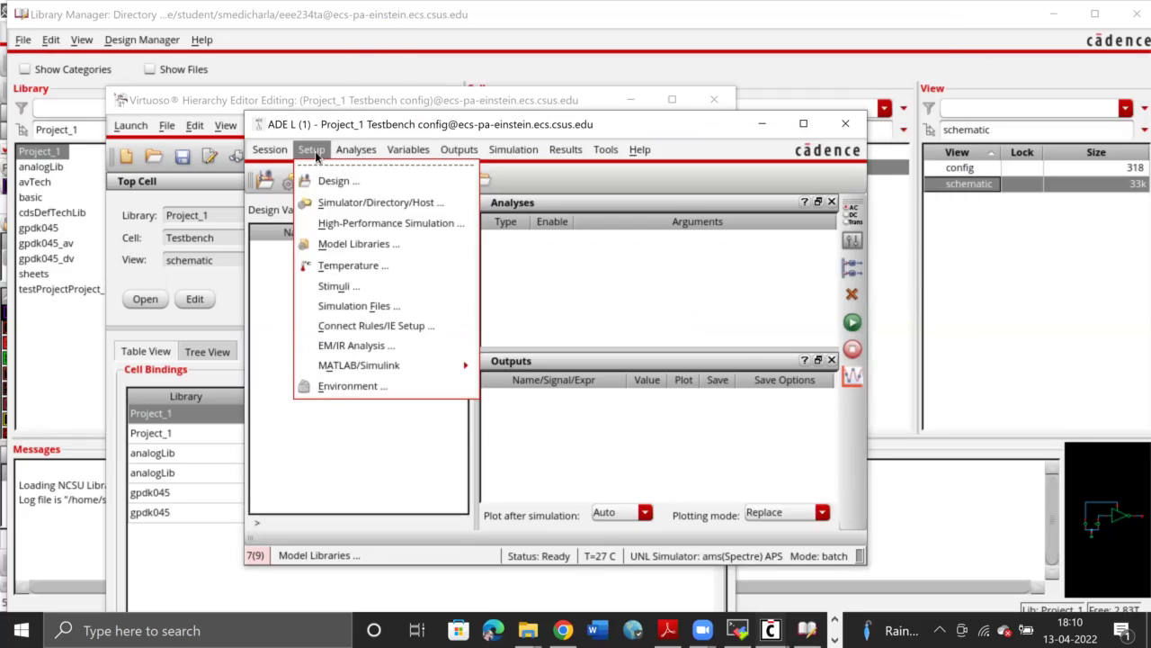
left_click(337, 203)
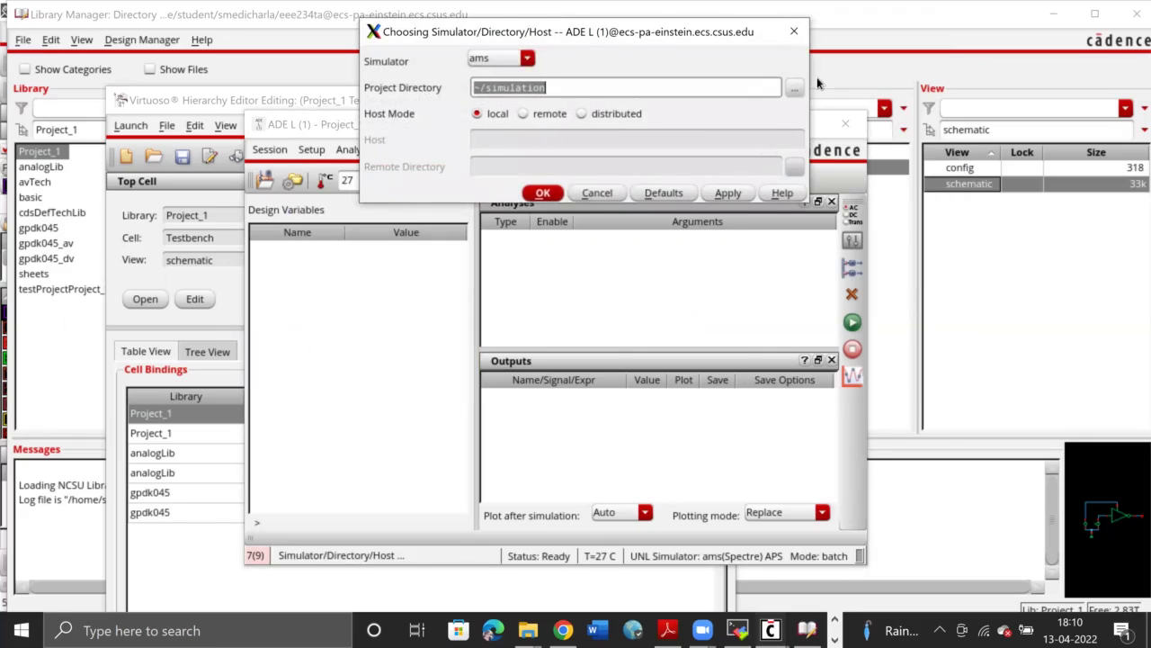
left_click(527, 58)
left_click(488, 90)
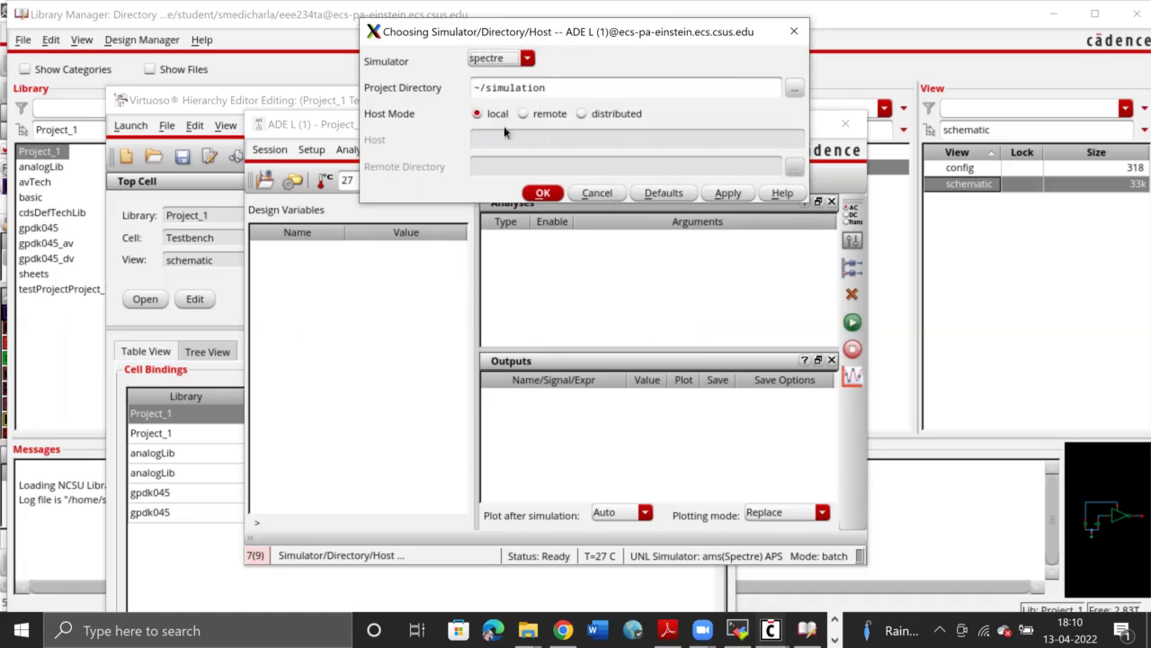
left_click(544, 193)
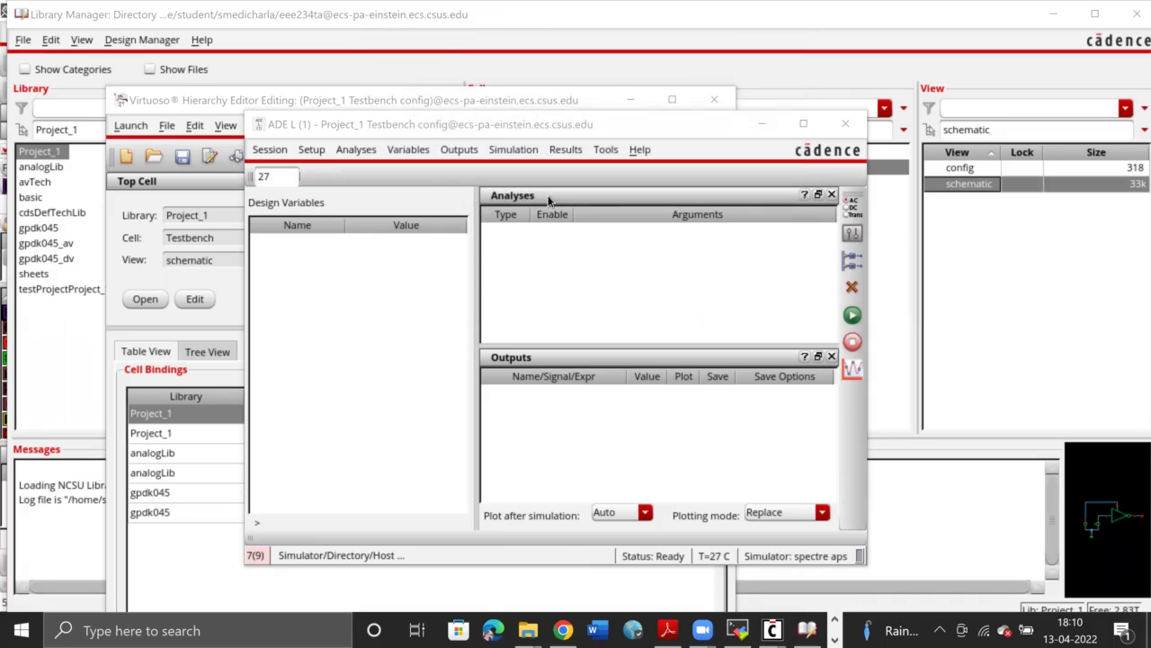
Add a transient analysis with a 40 ns stop time
left_click(364, 151)
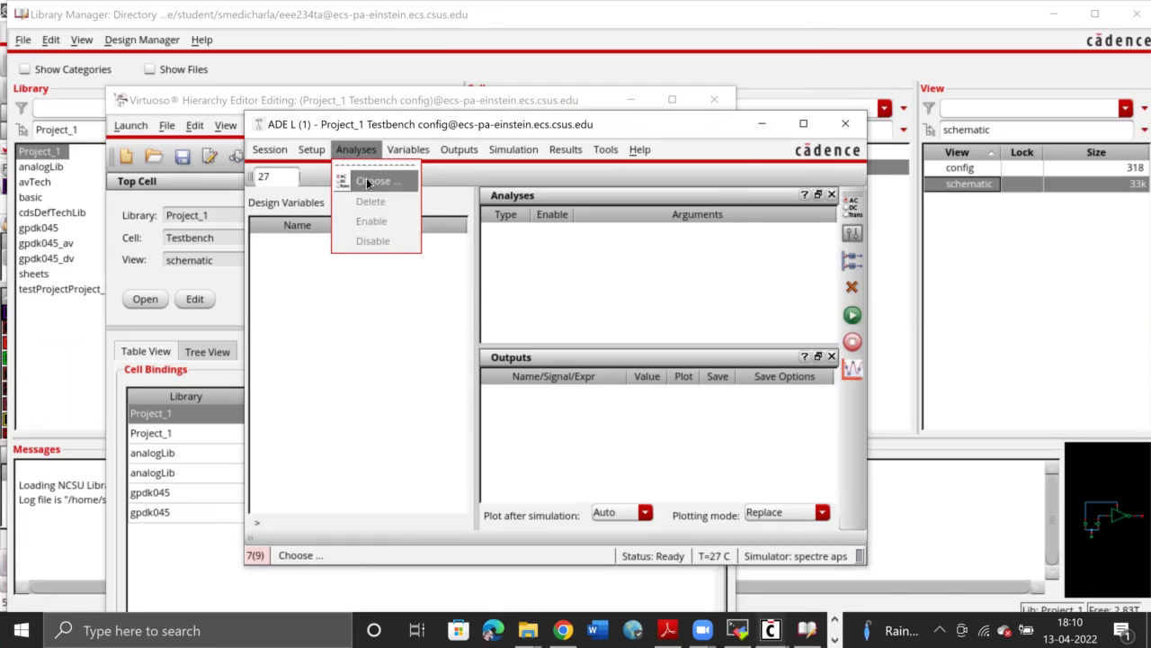
left_click(367, 182)
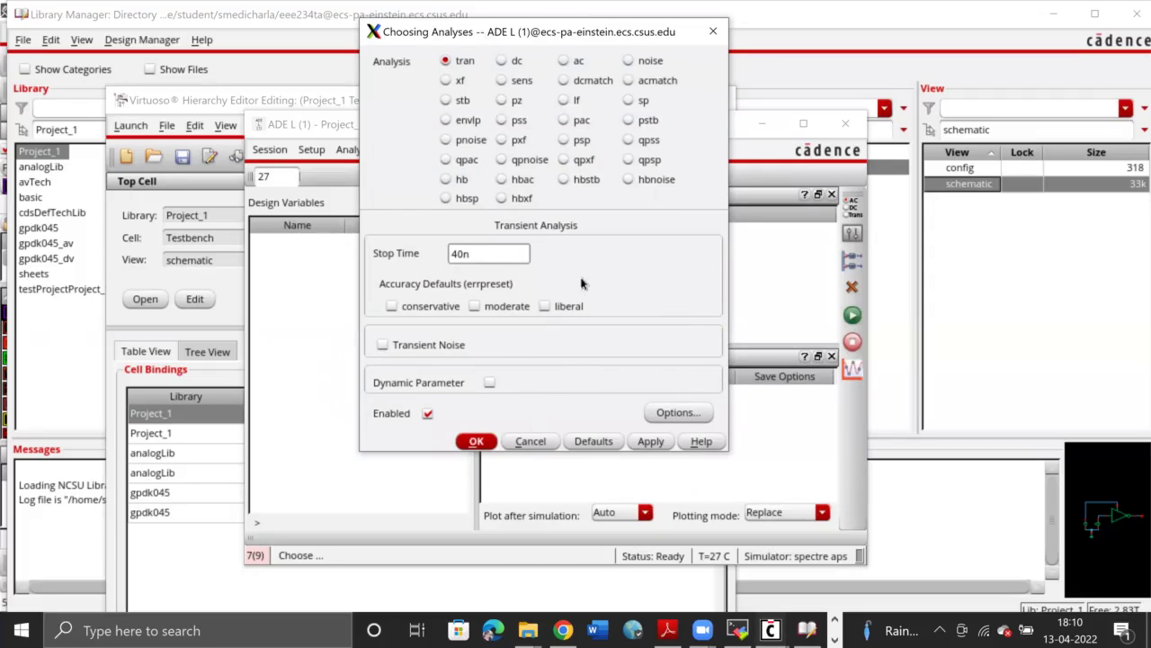
left_click(475, 442)
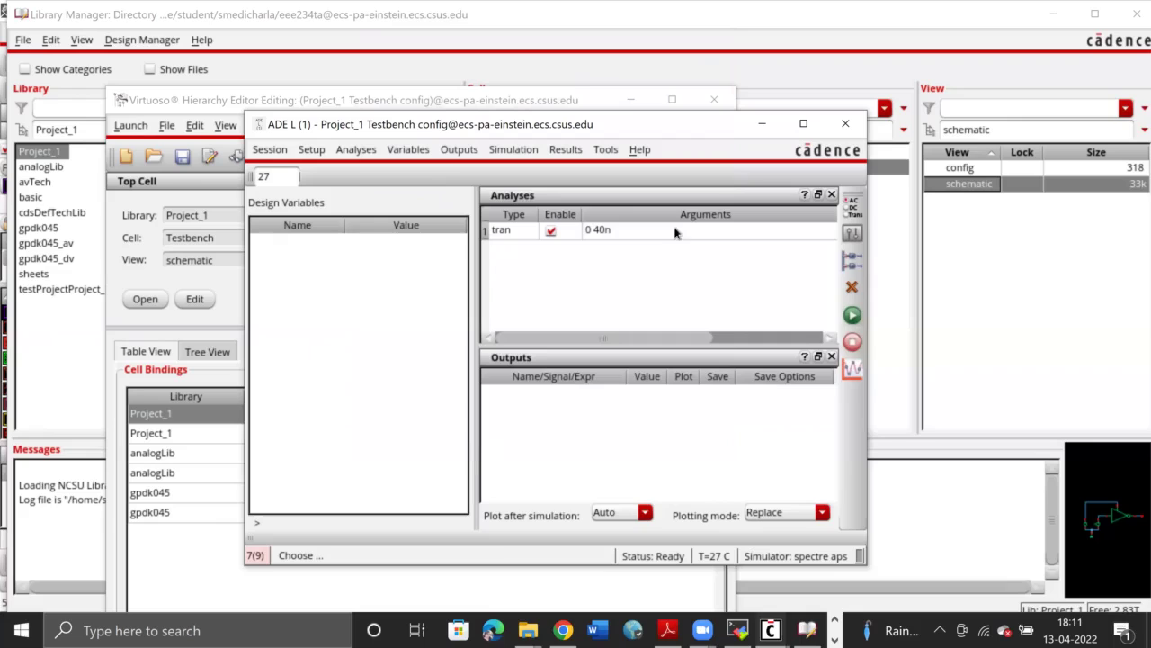
Select the In and Out nets on the schematic as outputs to plot
left_click(409, 153)
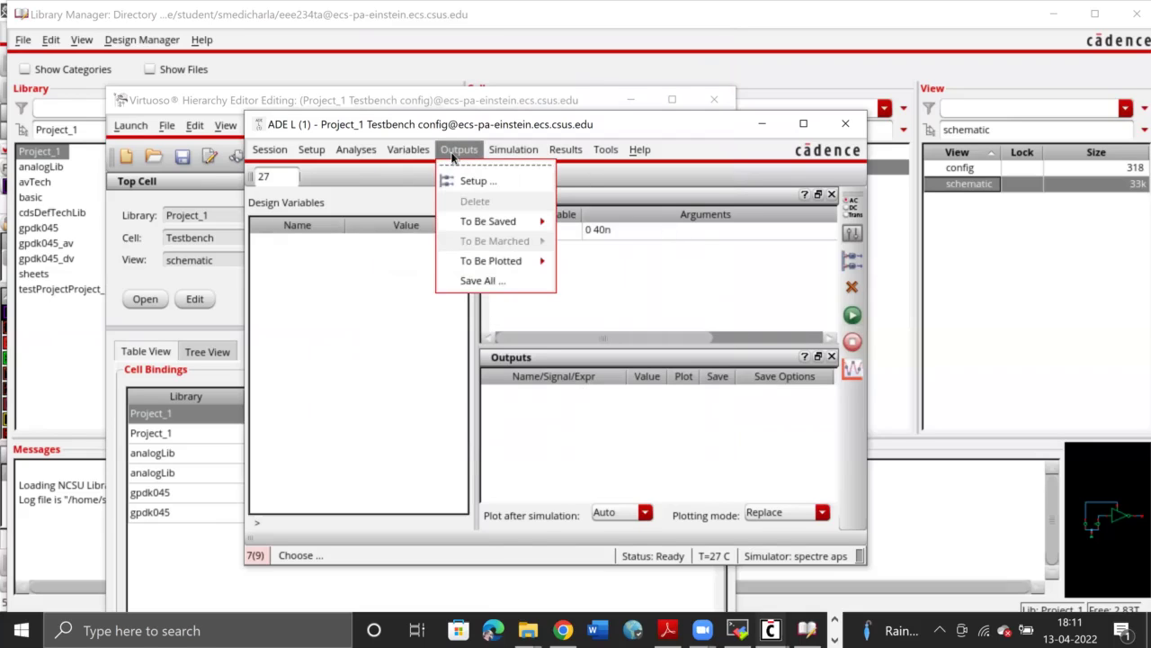
mouse_move(491, 261)
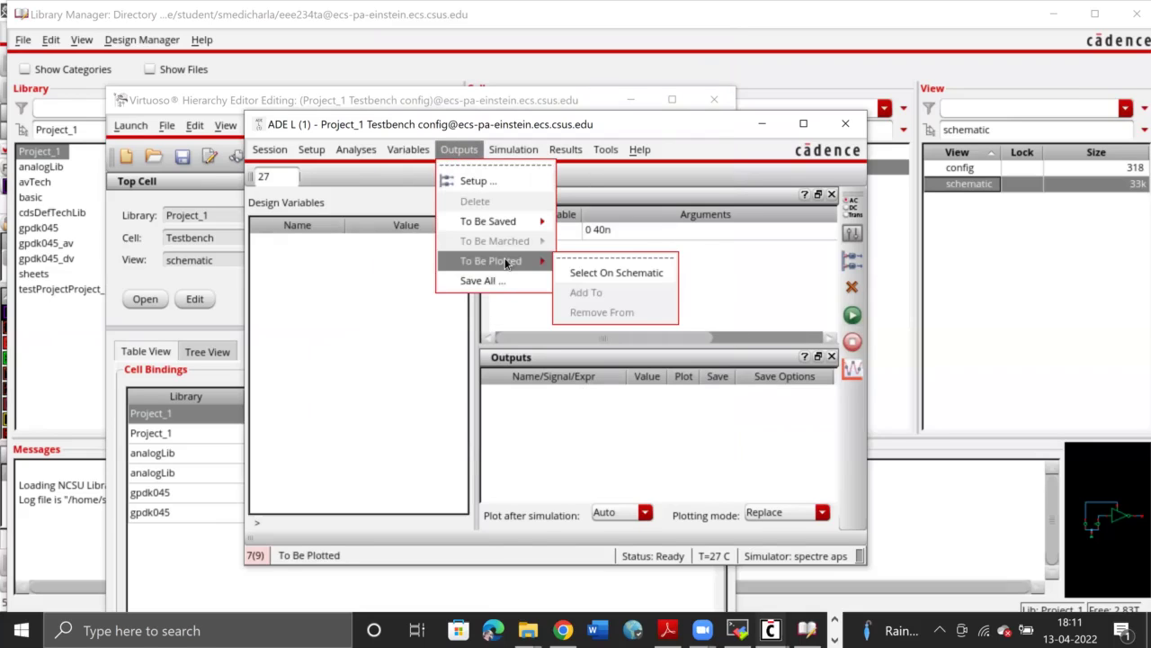
left_click(594, 272)
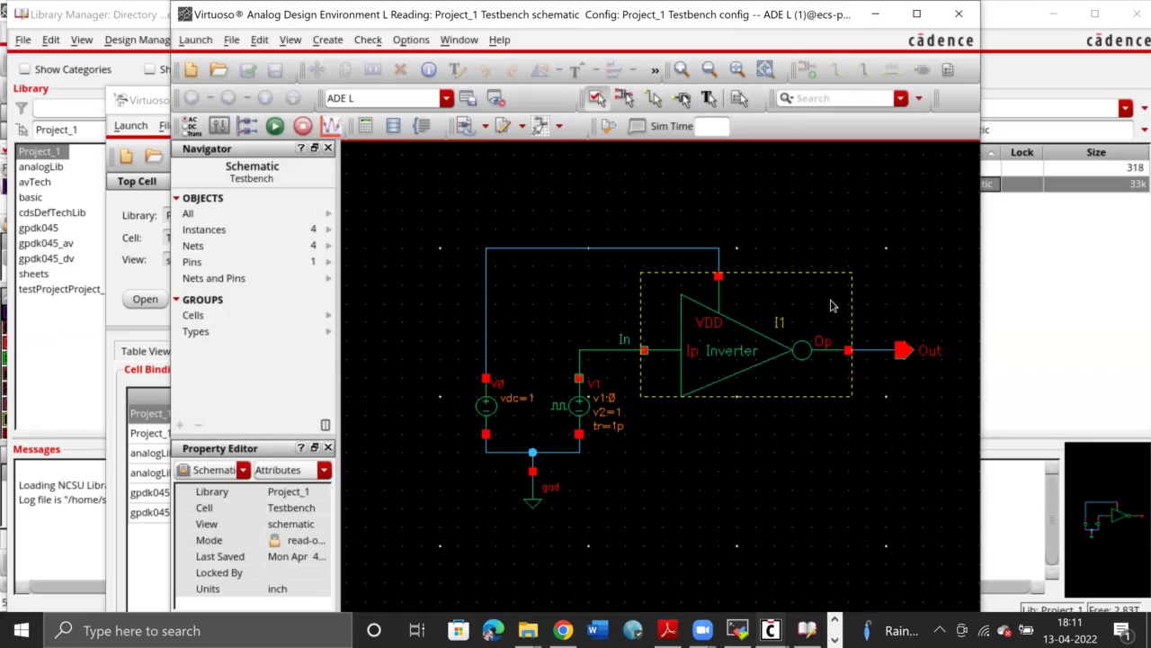
left_click(877, 350)
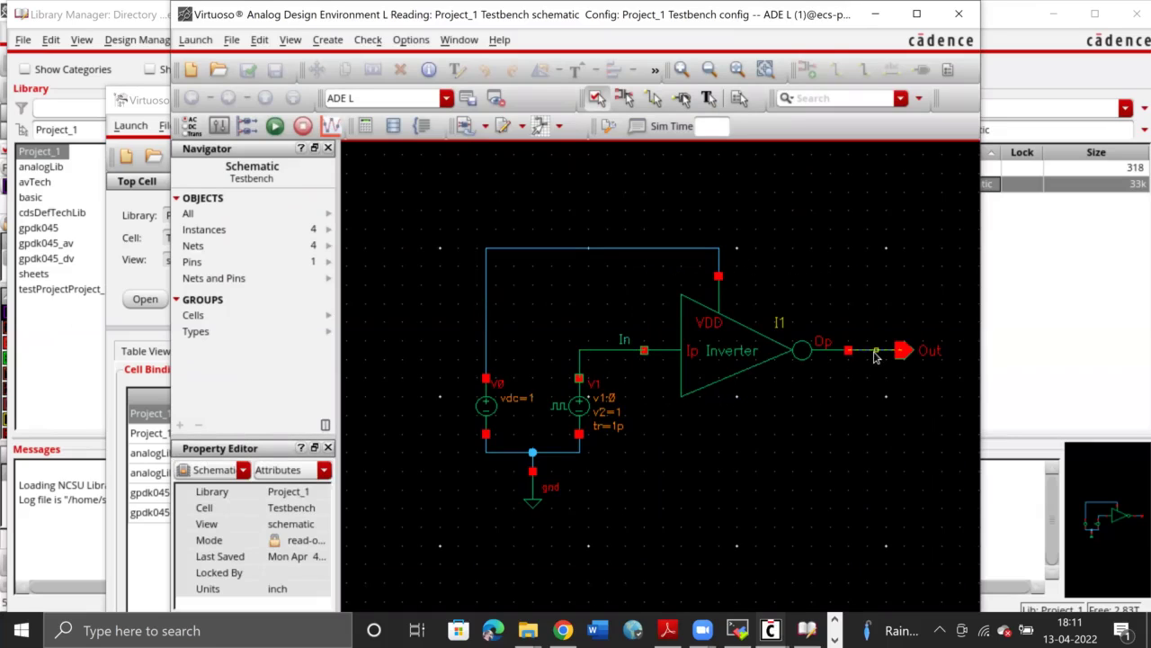
left_click(905, 241)
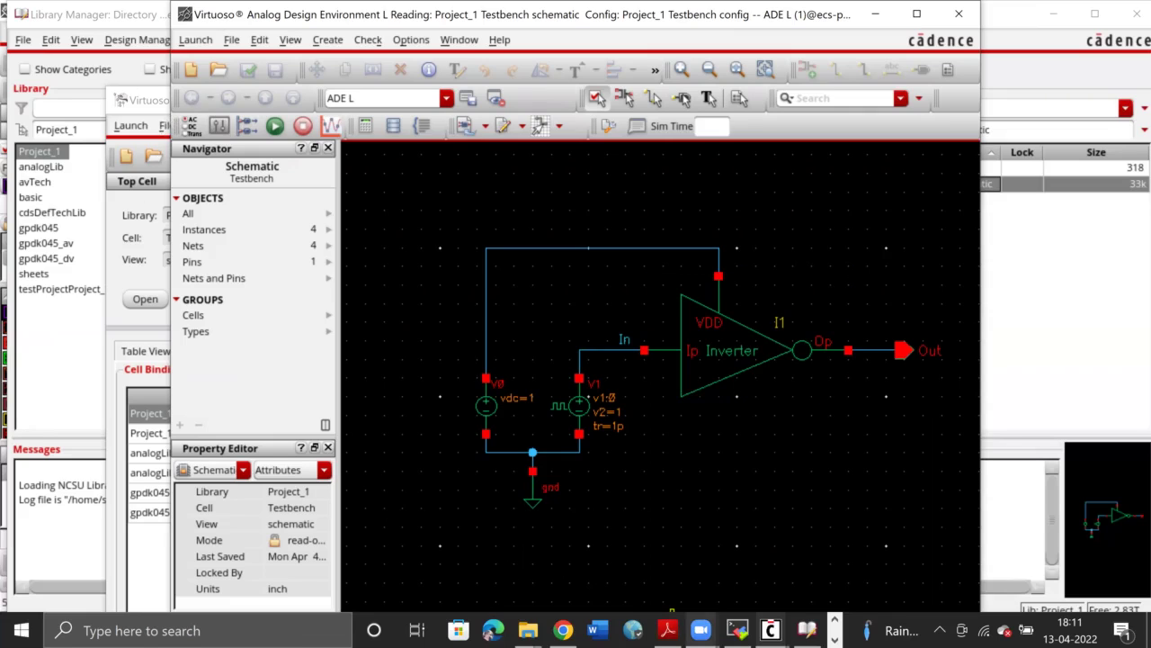
mouse_move(770, 630)
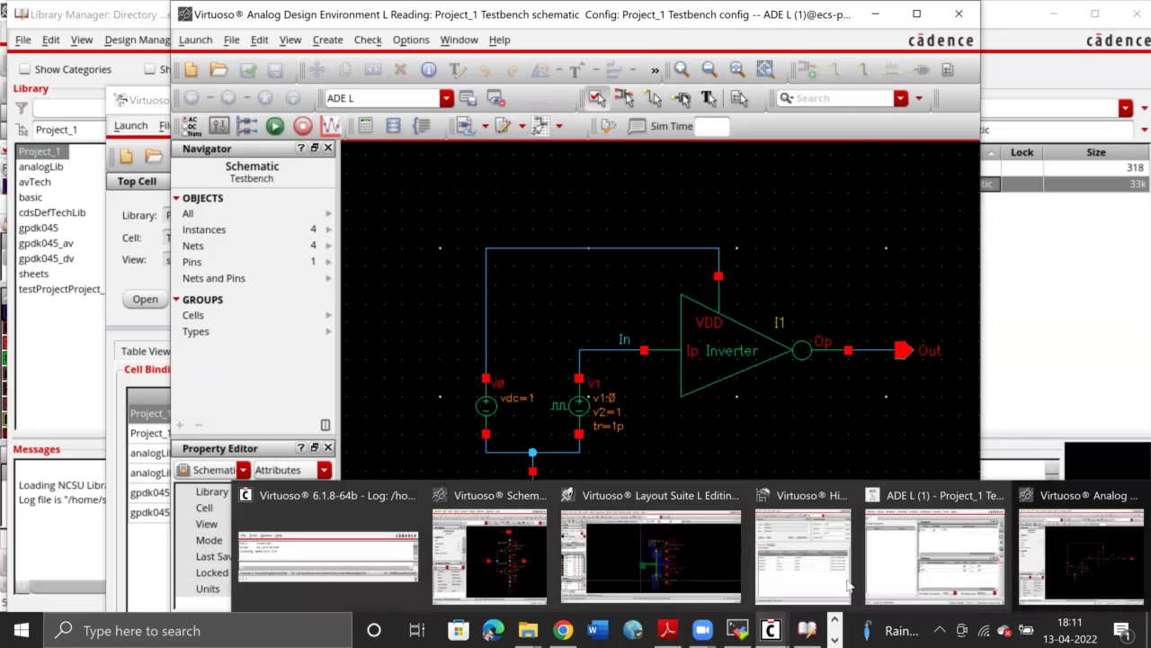
left_click(815, 550)
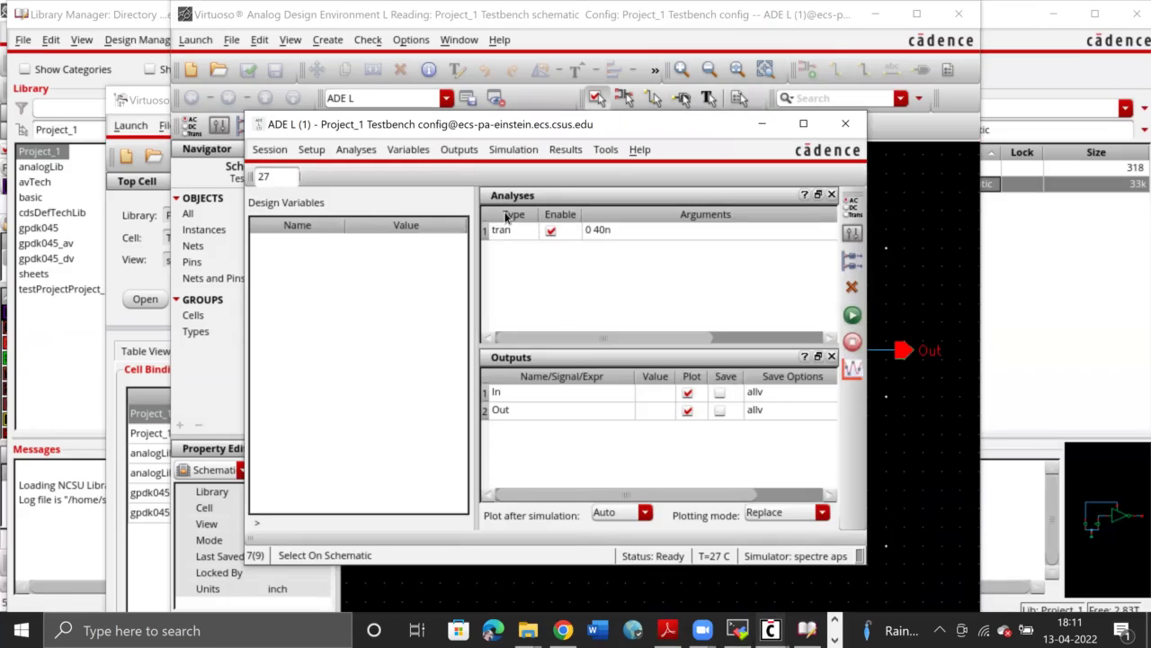
Netlist and run the simulation, then split /Out and /In into separate waveform strips
left_click(853, 317)
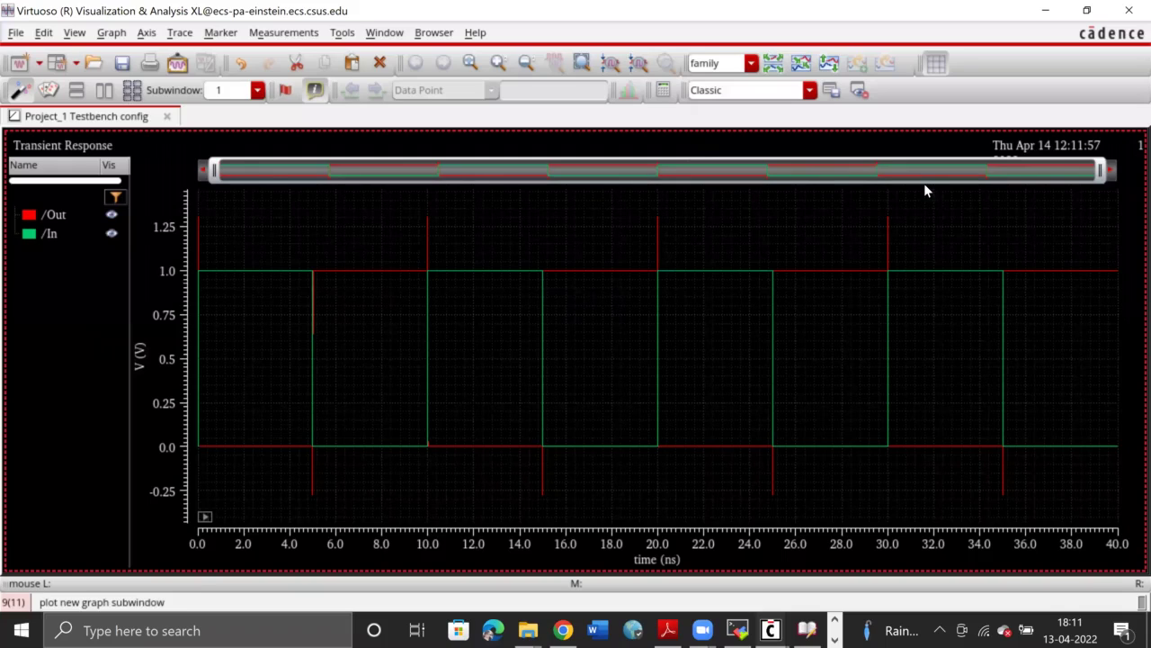
left_click(775, 68)
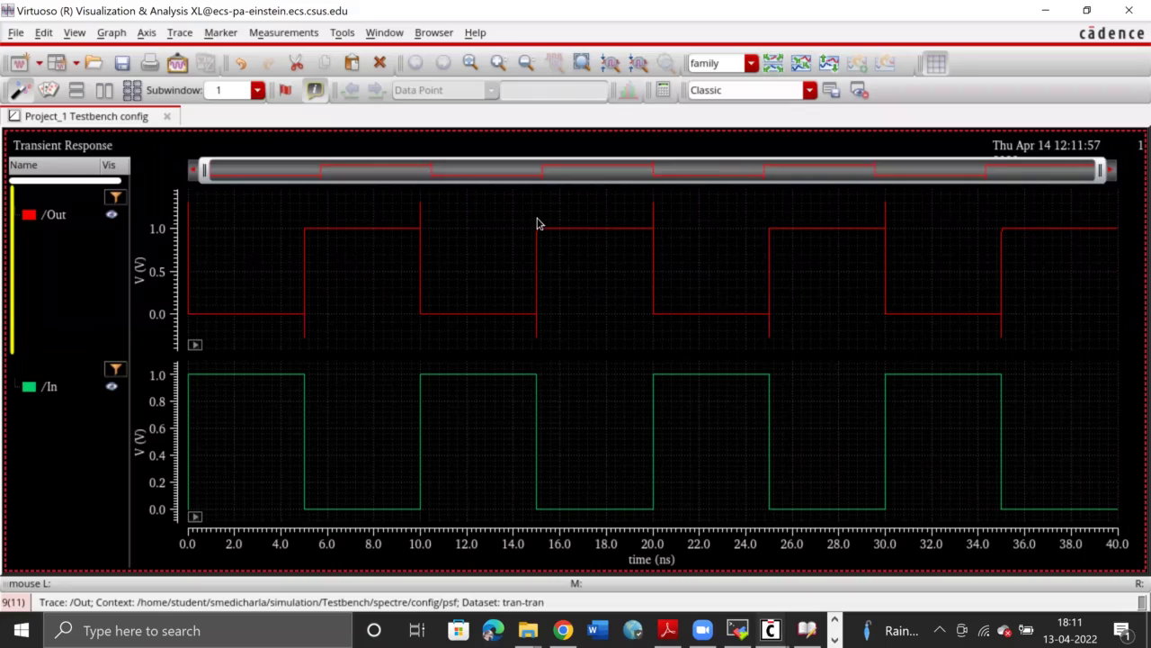
Zoom the transient plot to about 14.994–15.012 ns and select the /Out trace's dip
mouse_move(527, 221)
left_mouse_down()
mouse_move(545, 450)
mouse_move(550, 441)
left_mouse_up()
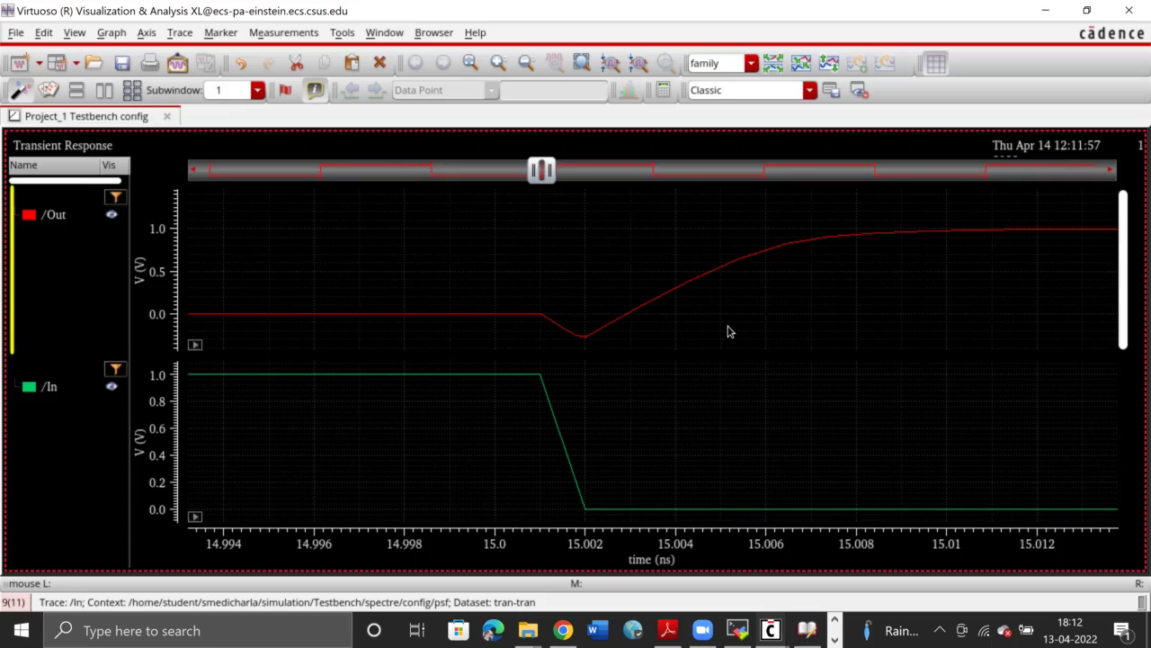
left_click(587, 336)
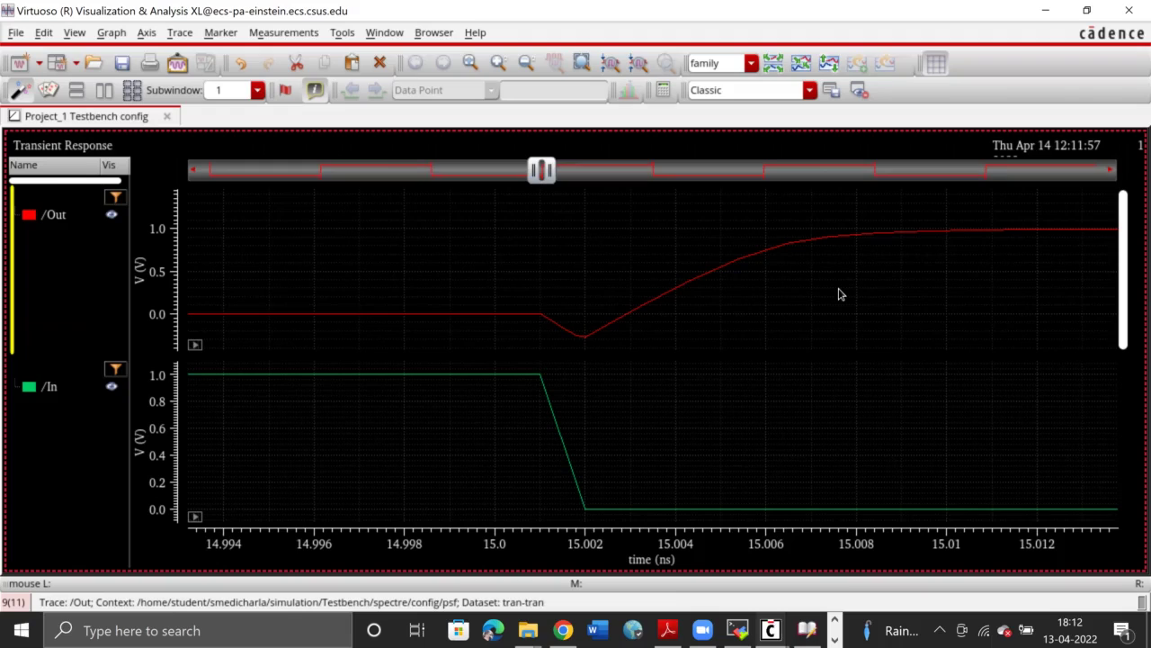